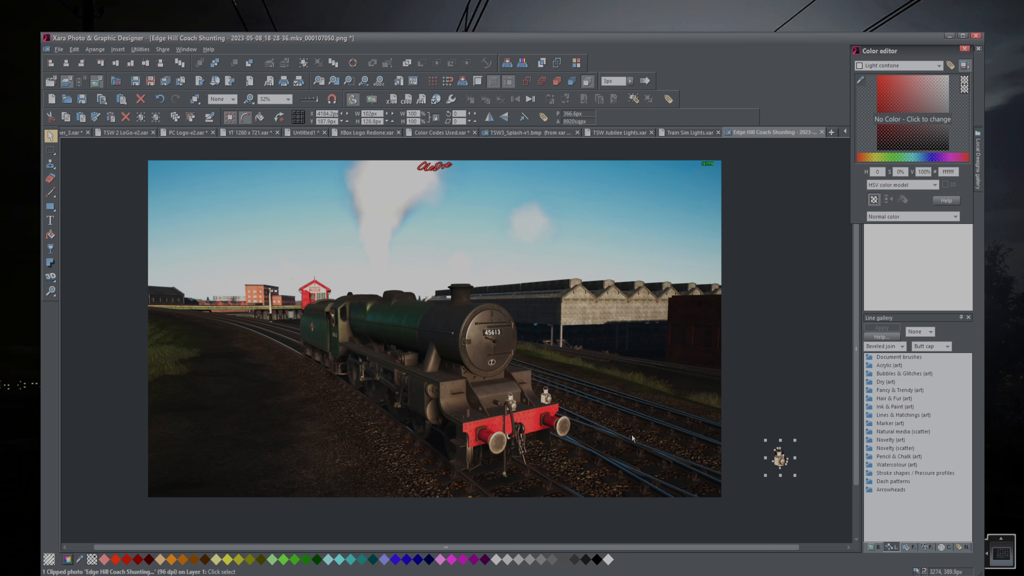
Examine the lamps on the locomotive's buffer beam and the cut-out lamp copy placed beside the photo.
mouse_move(51, 164)
scroll(541, 388, "up", 3)
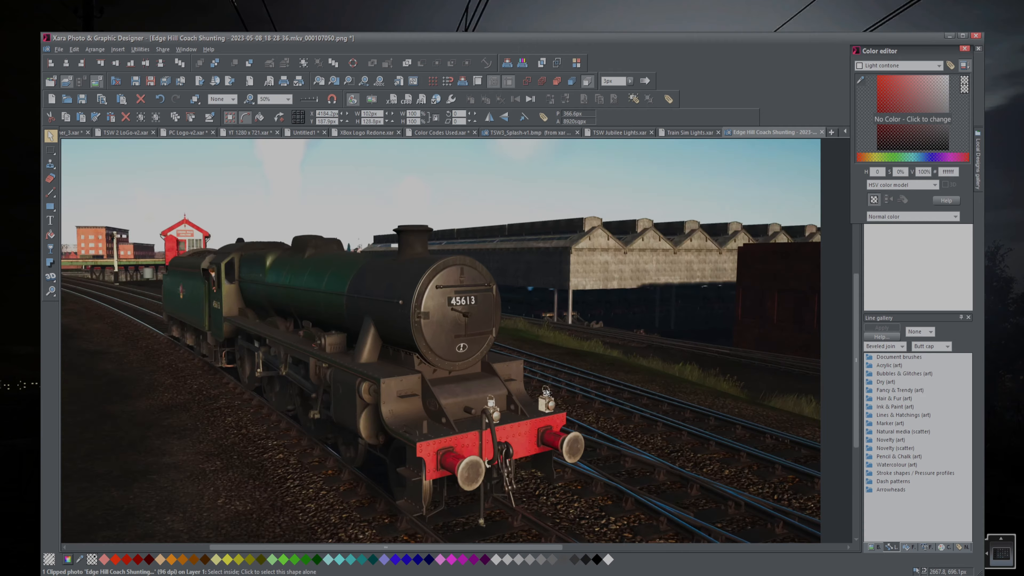
scroll(545, 422, "down", 2)
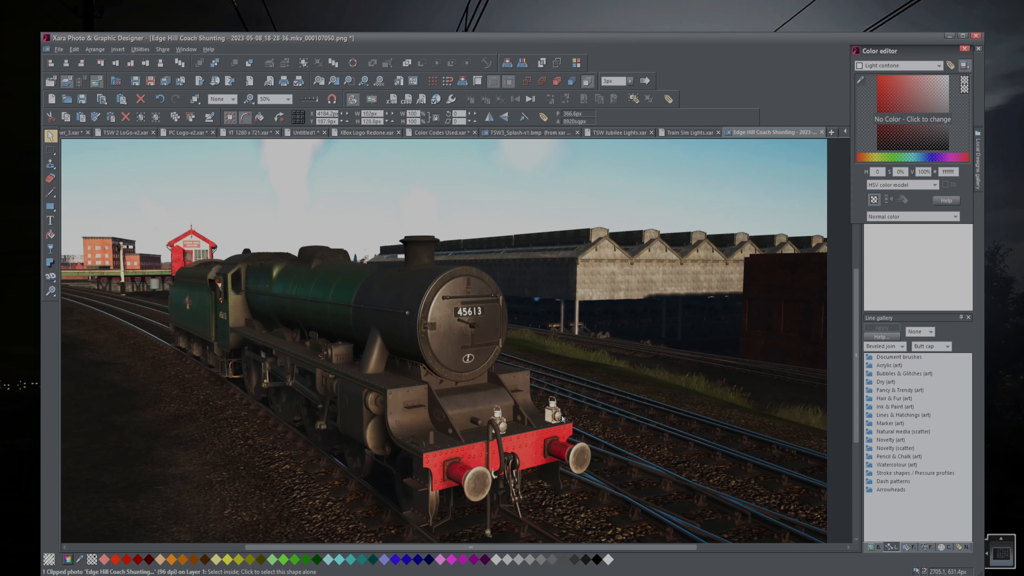
scroll(595, 433, "right", 4)
scroll(596, 433, "down", 3)
scroll(600, 411, "right", 4)
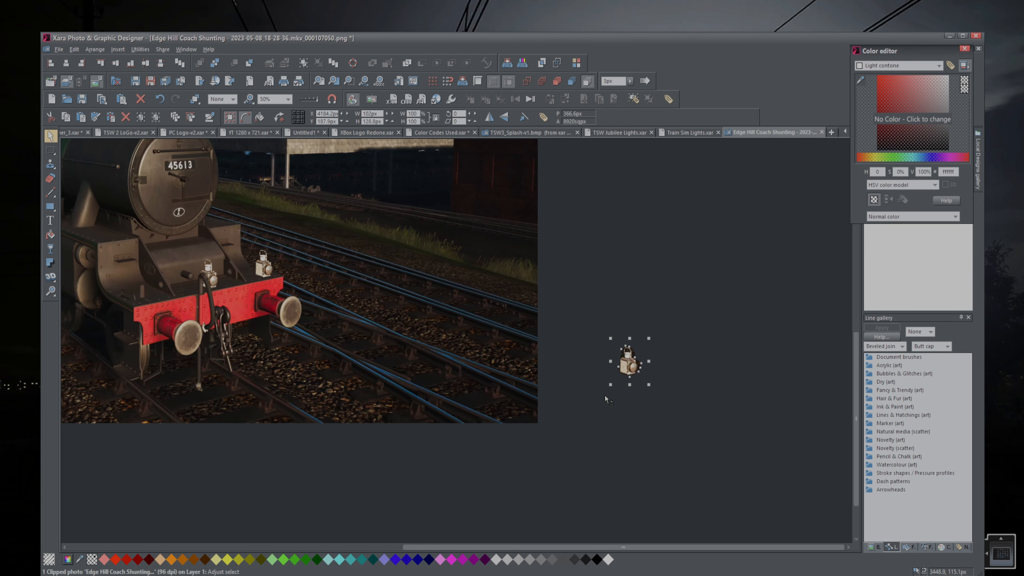
scroll(640, 371, "up", 4)
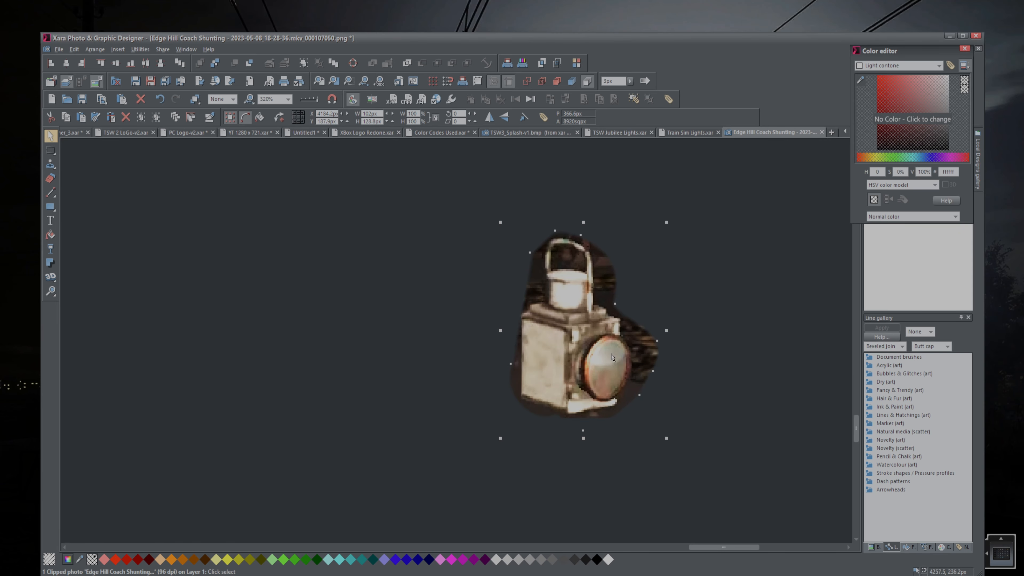
scroll(603, 355, "down", 2)
scroll(603, 355, "down", 1)
scroll(418, 336, "up", 3)
scroll(418, 336, "left", 18)
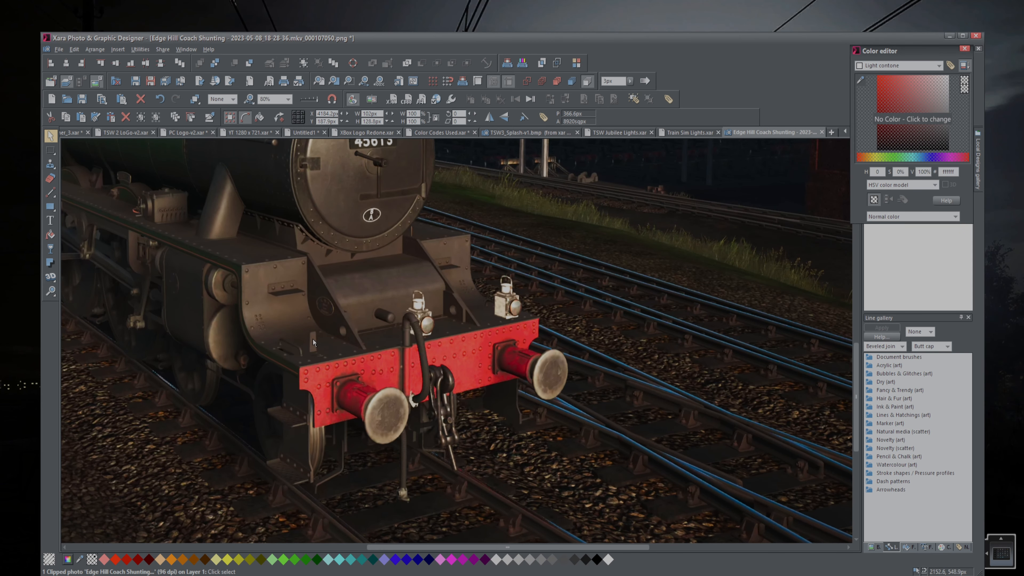
scroll(417, 365, "right", 18)
scroll(339, 363, "left", 3)
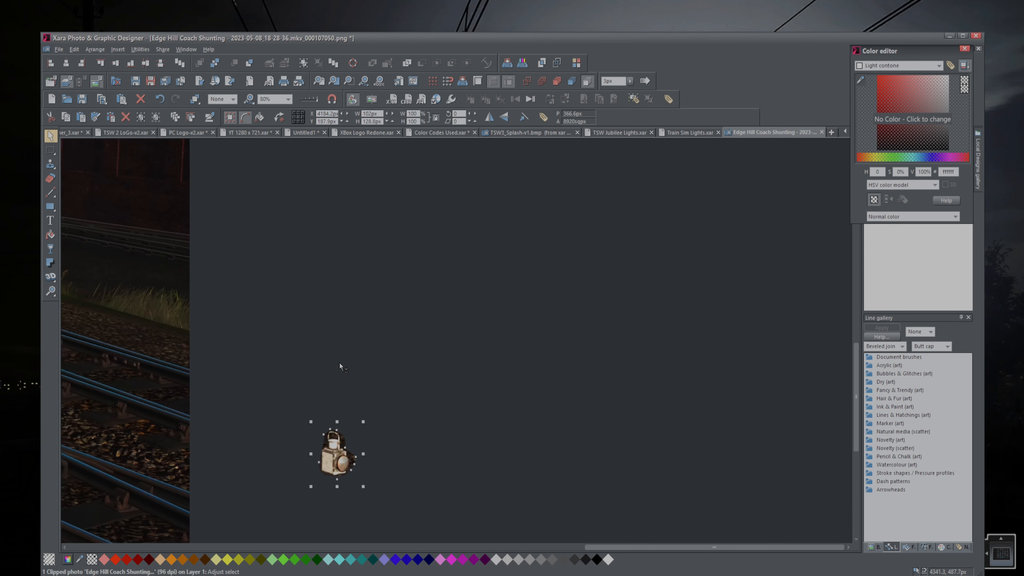
scroll(391, 380, "up", 5)
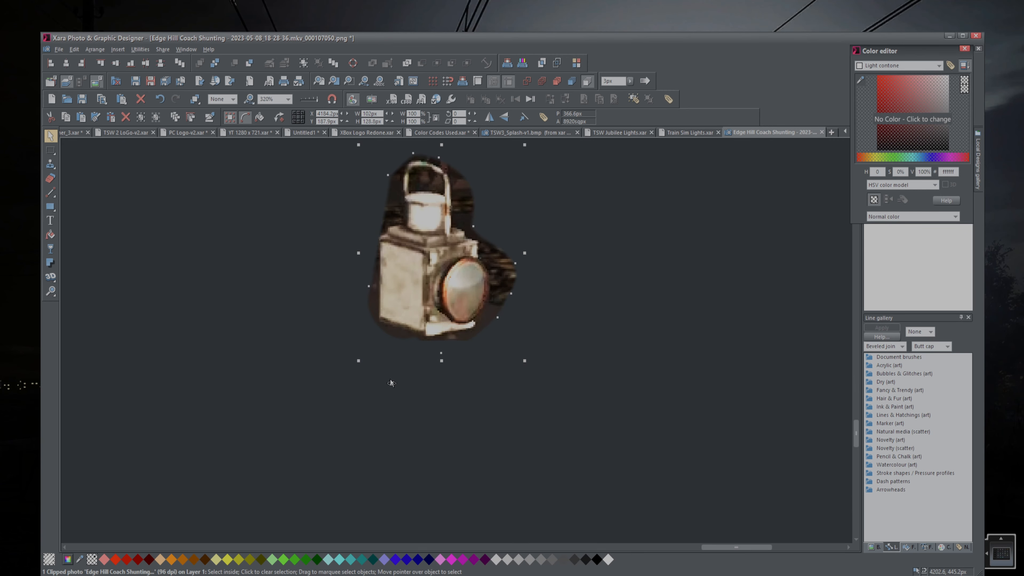
Pull the cut-out lamp's left outline points outward to reveal more of the photo around its body.
scroll(408, 342, "up", 3)
scroll(386, 330, "left", 1)
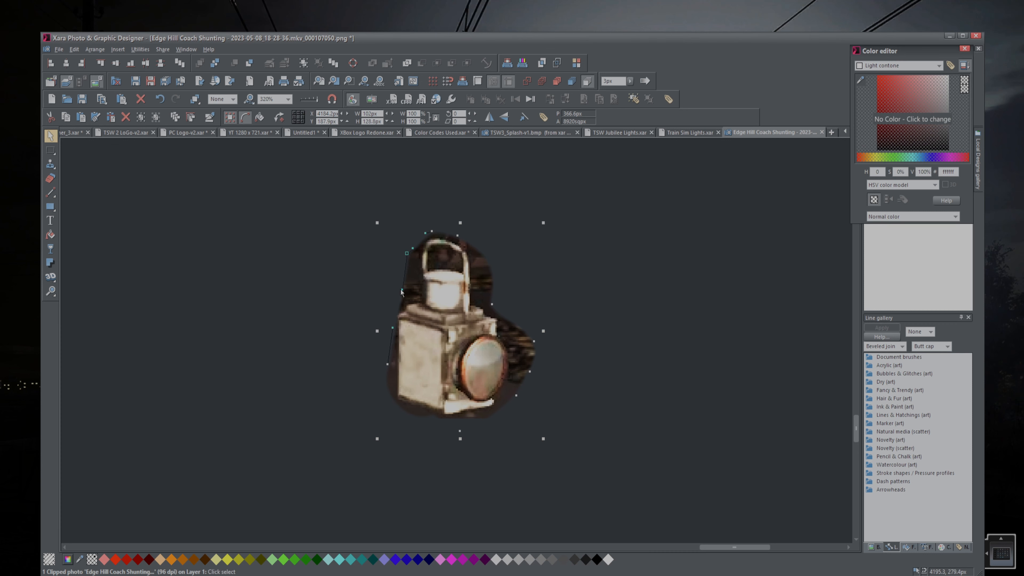
left_click_drag(402, 290, 391, 288)
left_click_drag(394, 329, 369, 366)
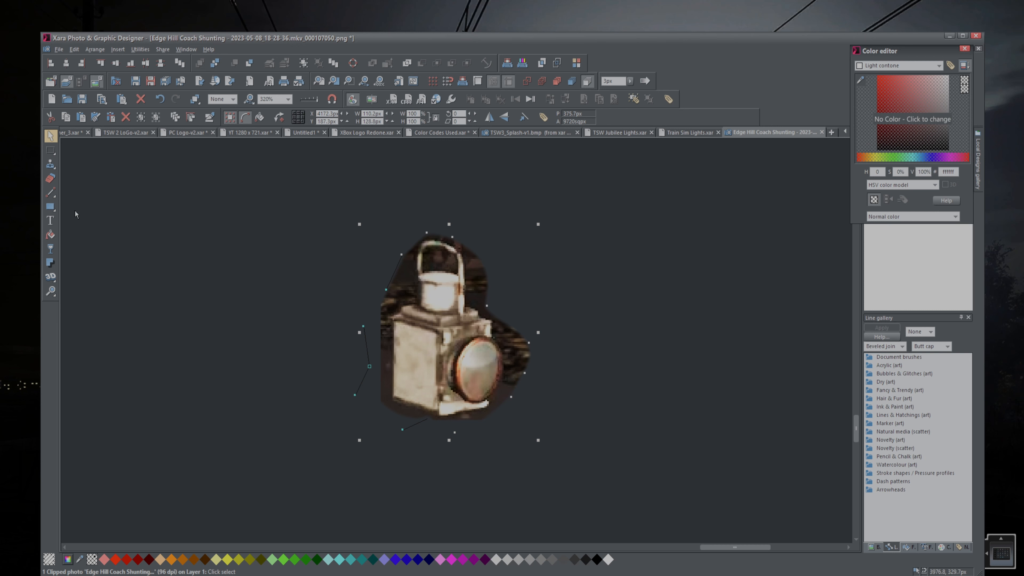
Set up the Eraser tool for the selected lamp with 12.4 px softness and 37% smoothing.
left_click(51, 177)
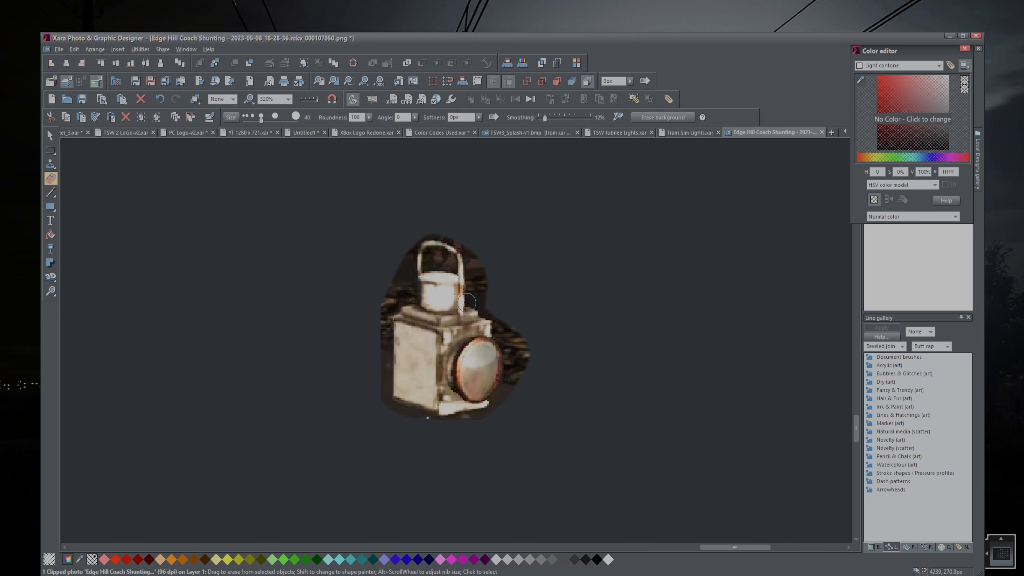
scroll(467, 302, "up", 3)
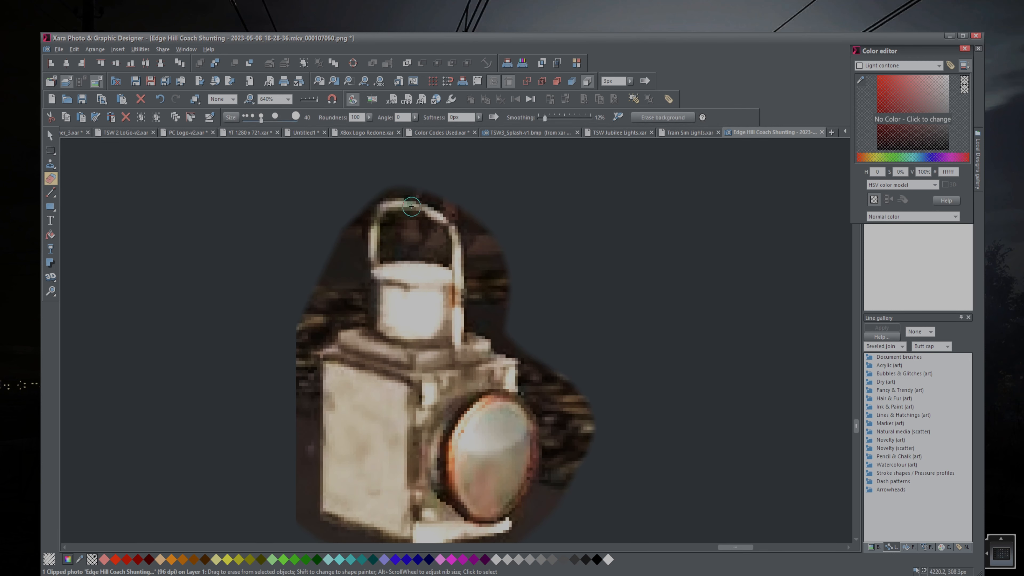
left_click(479, 118)
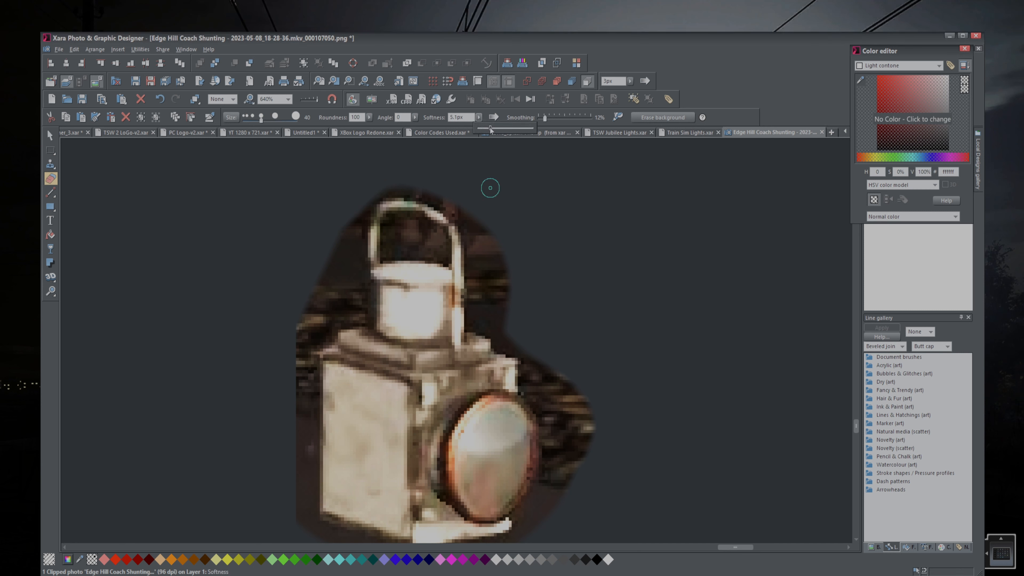
left_click_drag(490, 128, 500, 130)
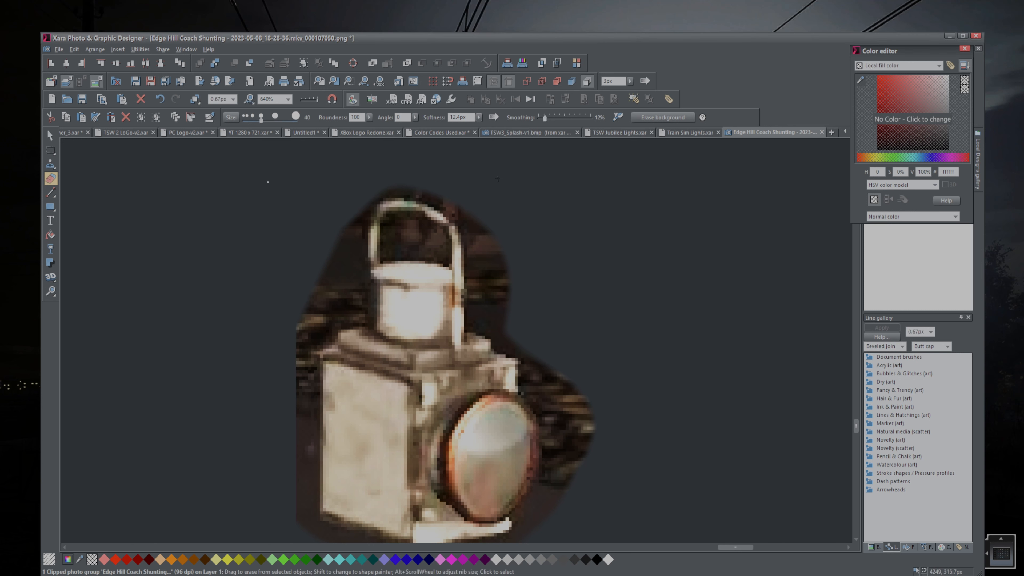
left_click(559, 118)
left_click(50, 135)
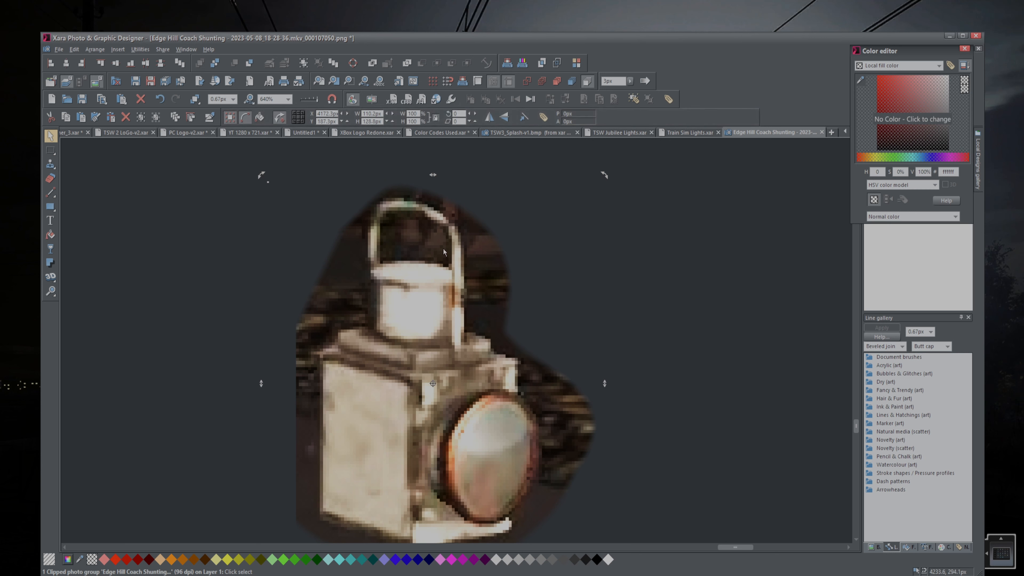
left_click(50, 177)
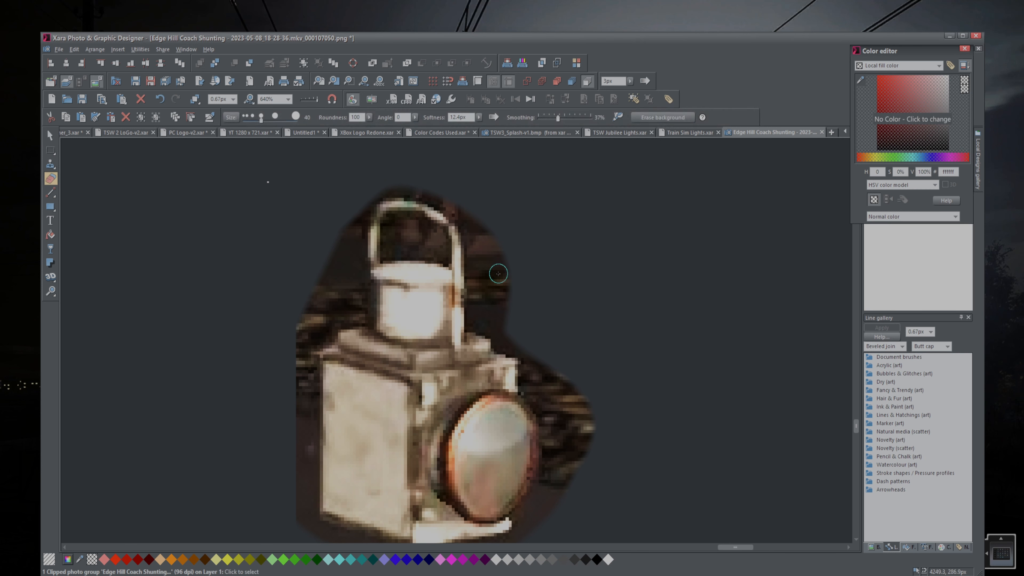
key("alt")
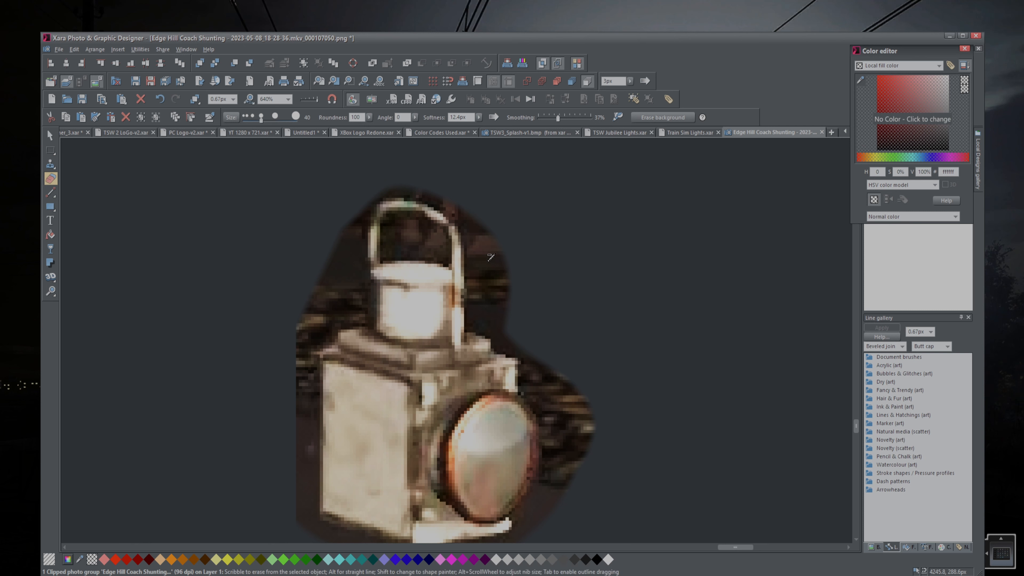
Set the eraser softness to 0 px and erase background to the right of the lamp's handle.
left_click(479, 117)
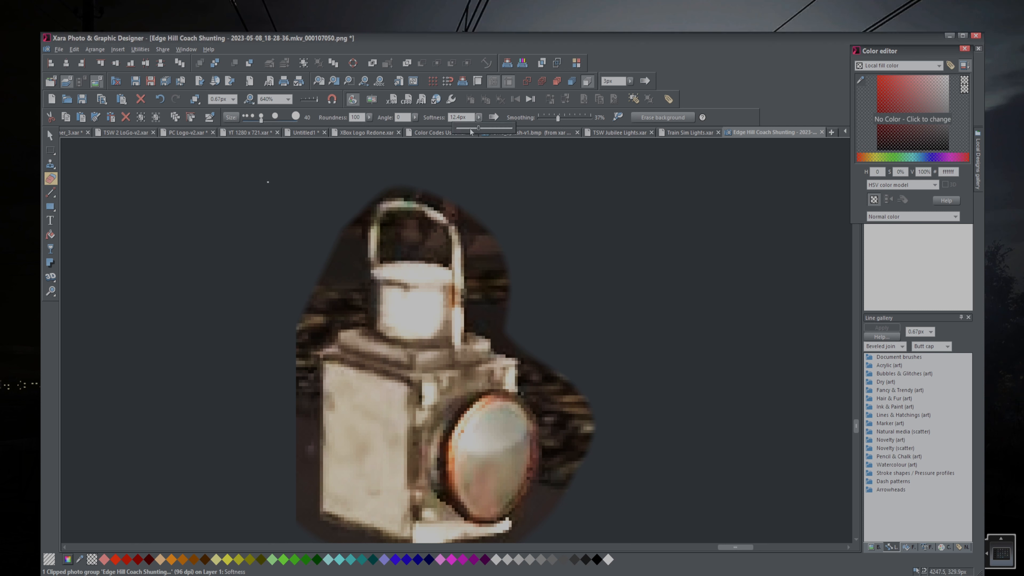
left_click_drag(467, 130, 458, 129)
left_click_drag(484, 268, 503, 262)
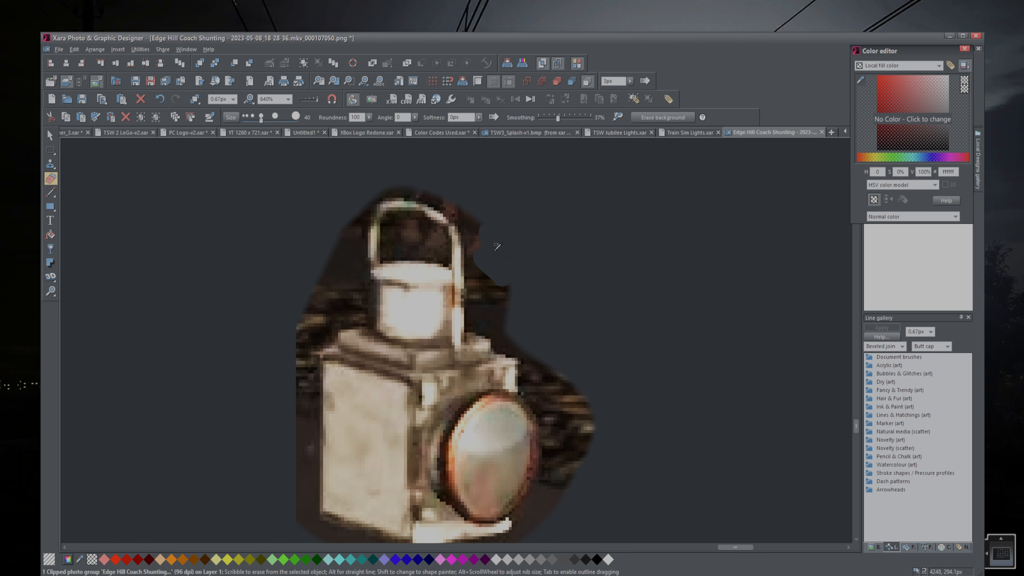
Set the eraser softness to 1.3 px and erase the background along the right of the lamp's chimney and upper body.
left_click(479, 117)
left_click_drag(479, 128, 482, 128)
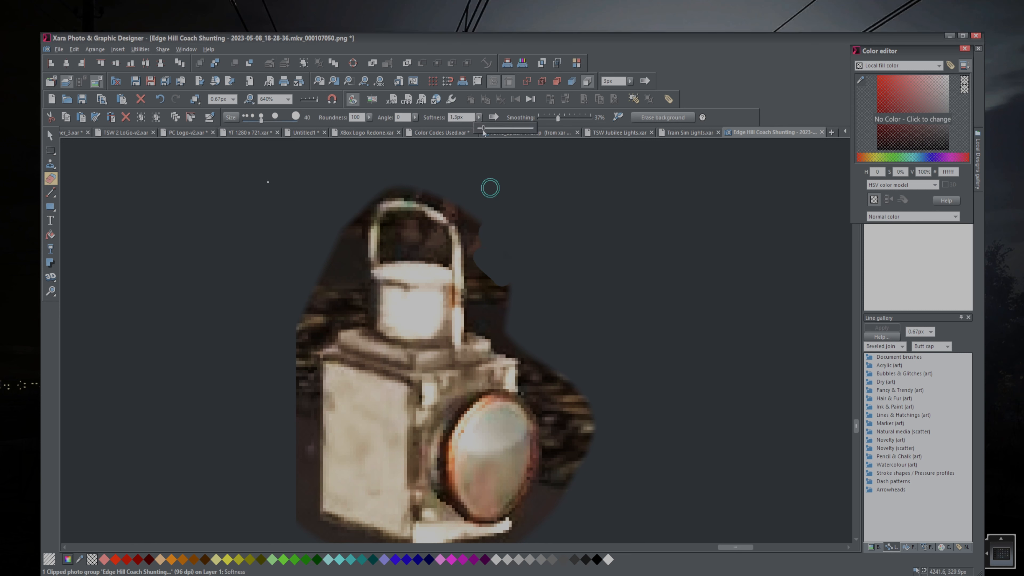
mouse_move(474, 238)
left_mouse_down()
mouse_move(474, 318)
mouse_move(518, 348)
left_mouse_up()
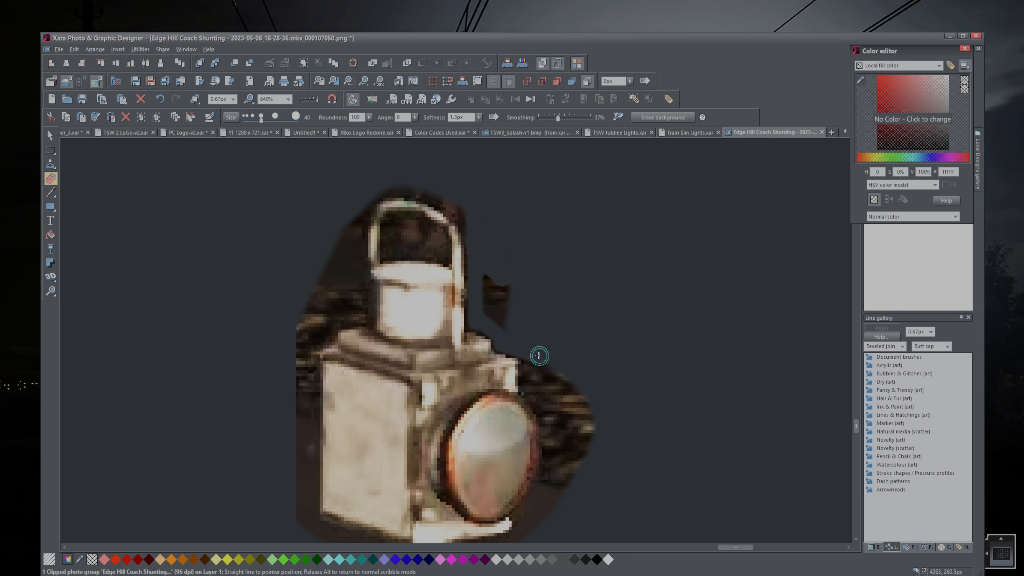
left_click_drag(532, 391, 529, 350)
Erase the background closely around the right edge of the lamp's lens, down to the base.
scroll(533, 389, "up", 3)
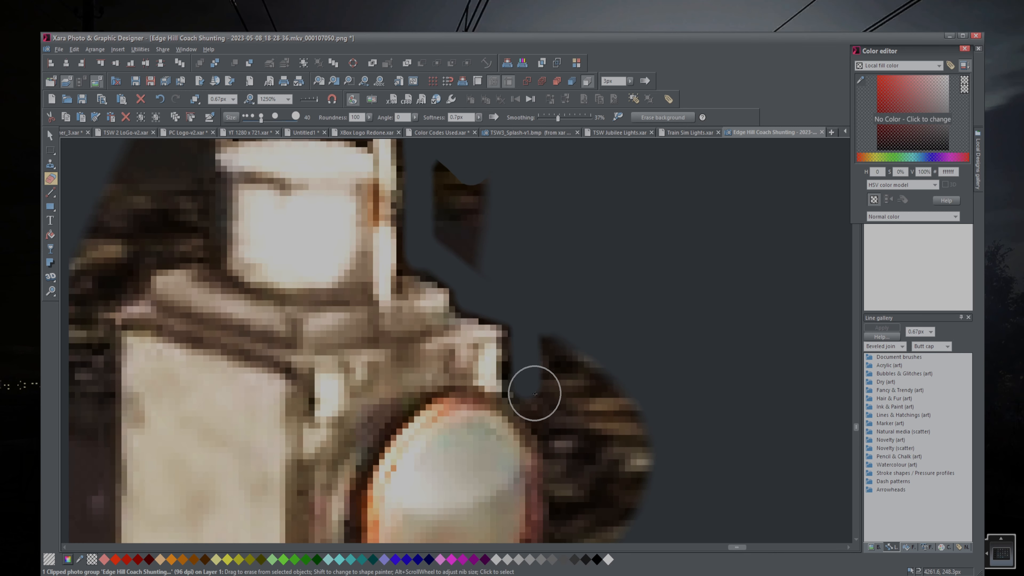
mouse_move(548, 250)
left_mouse_down()
mouse_move(610, 331)
mouse_move(594, 425)
mouse_move(634, 316)
mouse_move(574, 346)
left_mouse_up()
key("Escape")
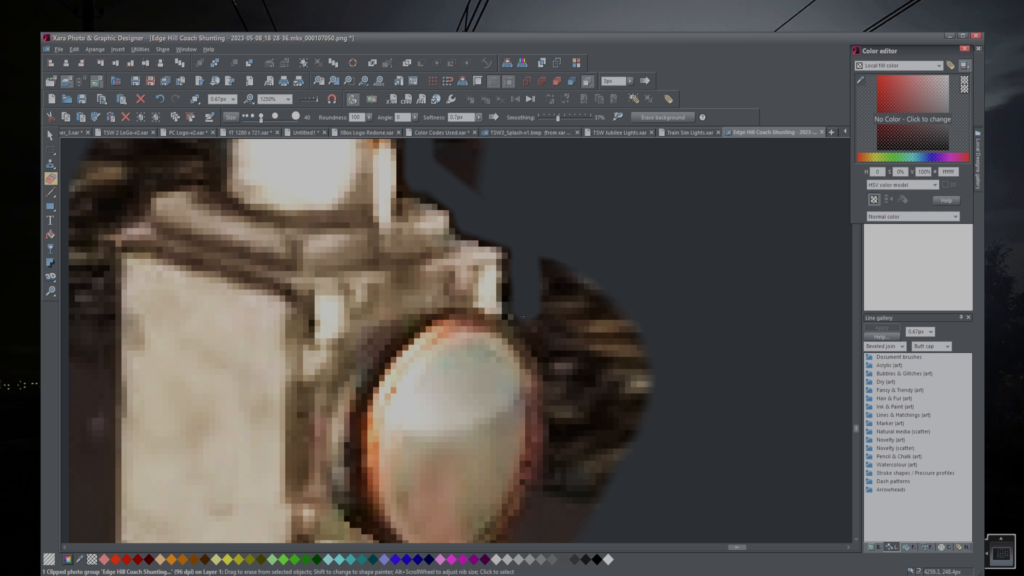
mouse_move(523, 317)
left_mouse_down()
mouse_move(560, 366)
mouse_move(550, 359)
mouse_move(554, 378)
left_mouse_up()
scroll(555, 399, "down", 3)
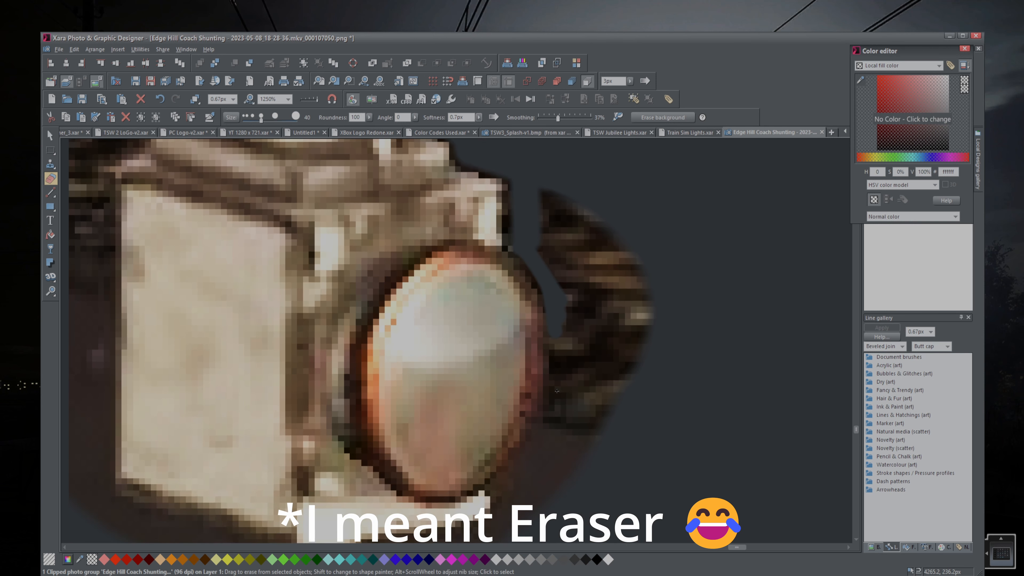
mouse_move(556, 353)
left_mouse_down()
mouse_move(542, 426)
mouse_move(501, 493)
left_mouse_up()
Erase the dark background beneath the lamp's base and undo the last eraser stroke.
scroll(501, 494, "down", 5)
mouse_move(501, 386)
left_mouse_down()
mouse_move(501, 423)
mouse_move(272, 466)
left_mouse_up()
left_click_drag(377, 461, 489, 441)
scroll(395, 476, "up", 1)
scroll(395, 476, "left", 10)
mouse_move(327, 367)
left_mouse_down()
mouse_move(590, 465)
mouse_move(313, 409)
mouse_move(558, 469)
mouse_move(453, 481)
left_mouse_up()
scroll(314, 410, "up", 1)
key("ctrl+z")
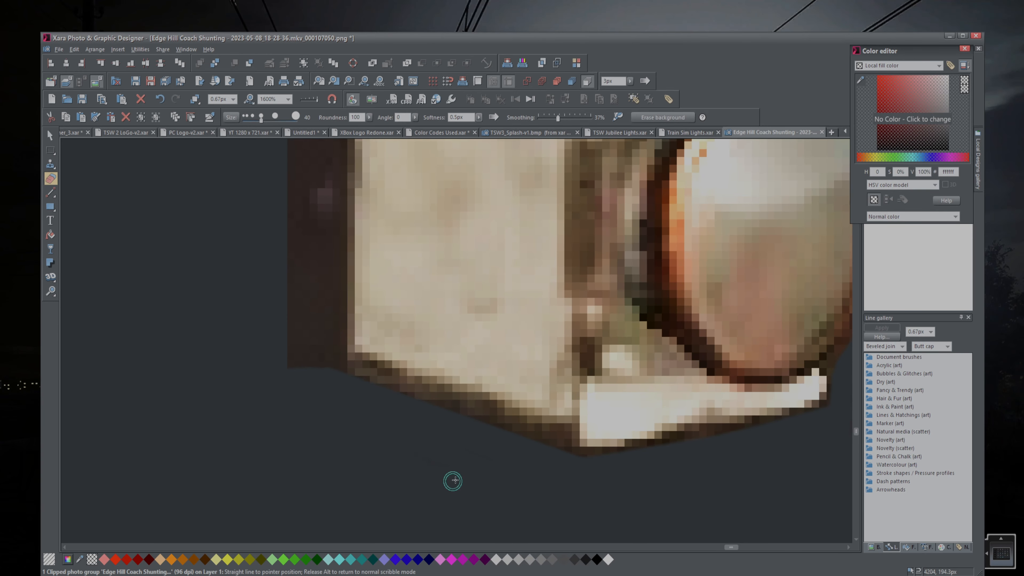
Erase the background along the left side of the lamp's body and chimney.
scroll(377, 439, "up", 5)
scroll(377, 441, "down", 4)
mouse_move(356, 472)
left_mouse_down()
mouse_move(349, 353)
mouse_move(350, 481)
mouse_move(341, 403)
mouse_move(369, 284)
mouse_move(410, 266)
mouse_move(408, 173)
left_mouse_up()
Erase the background around the outside of the lamp's carrying handle, from its left side over the top.
scroll(411, 173, "up", 9)
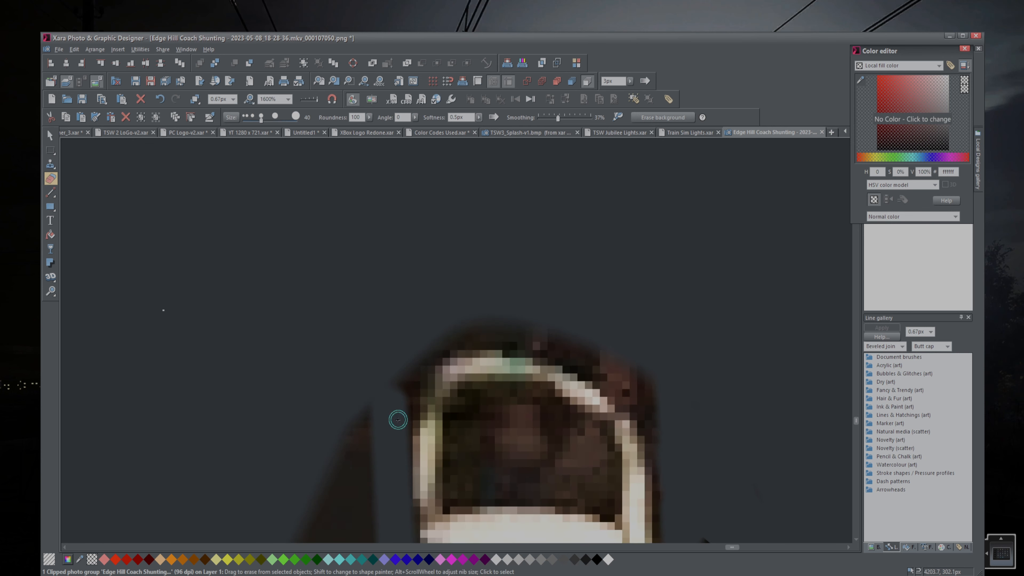
left_click_drag(399, 418, 444, 343)
mouse_move(443, 343)
left_mouse_down()
mouse_move(365, 393)
mouse_move(520, 329)
mouse_move(532, 343)
mouse_move(571, 268)
mouse_move(612, 289)
mouse_move(596, 283)
mouse_move(658, 352)
left_mouse_up()
scroll(572, 267, "down", 2)
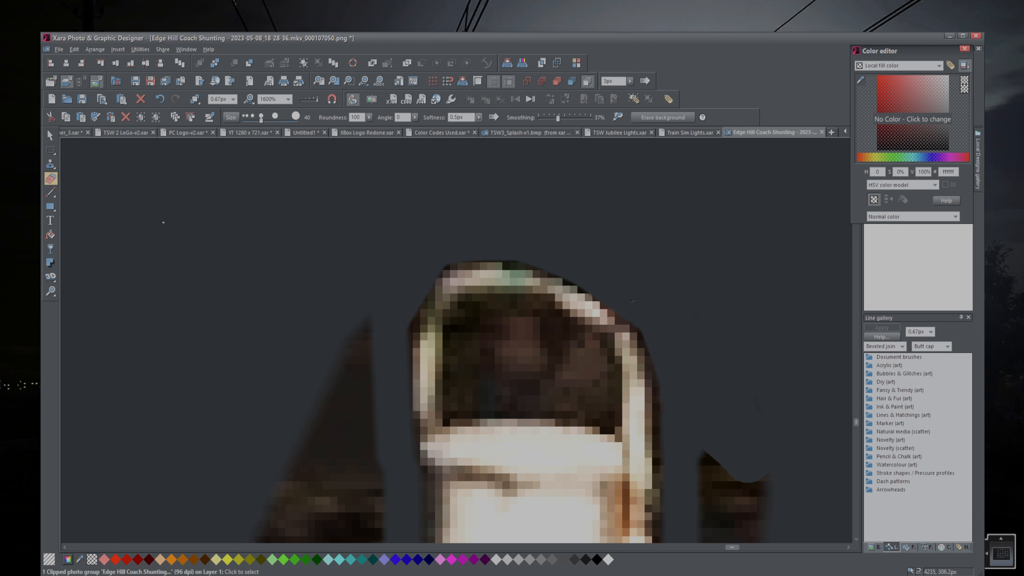
Erase the leftover background fragments on both sides of the lamp using a larger eraser.
scroll(660, 355, "down", 4)
mouse_move(666, 473)
left_mouse_down()
mouse_move(660, 239)
mouse_move(736, 465)
mouse_move(766, 464)
mouse_move(759, 266)
left_mouse_up()
mouse_move(292, 470)
left_mouse_down()
mouse_move(383, 415)
mouse_move(376, 380)
mouse_move(349, 366)
mouse_move(374, 319)
mouse_move(338, 256)
left_mouse_up()
scroll(550, 284, "down", 2)
scroll(690, 348, "right", 2)
scroll(646, 387, "up", 5)
mouse_move(545, 473)
left_mouse_down()
mouse_move(583, 335)
mouse_move(560, 340)
mouse_move(570, 416)
left_mouse_up()
scroll(569, 419, "up", 2)
left_click_drag(512, 482, 510, 485)
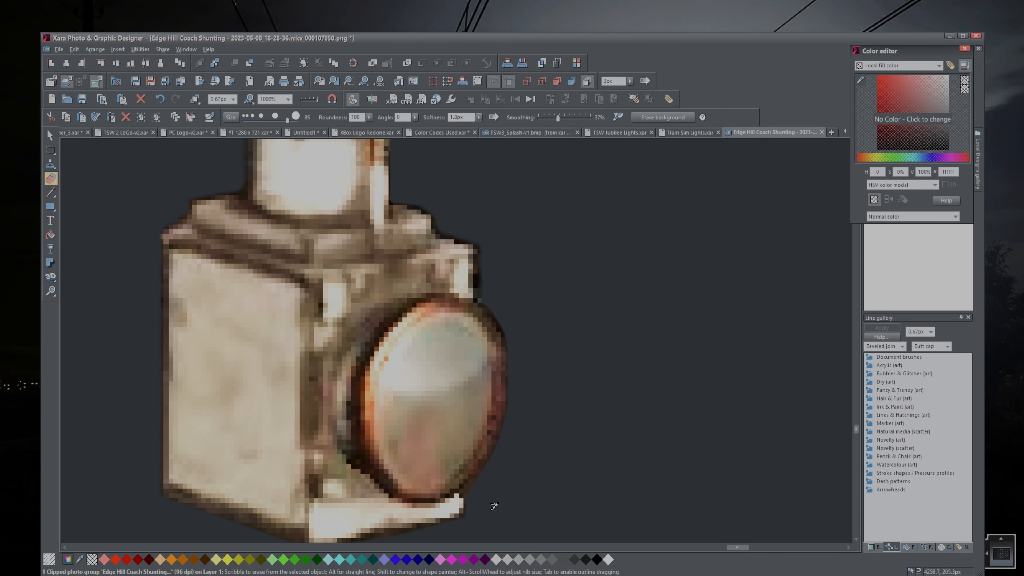
Move the cleaned lamp cut-out onto the left end of the locomotive's buffer beam, above the left buffer.
scroll(541, 451, "down", 2)
scroll(541, 452, "down", 2)
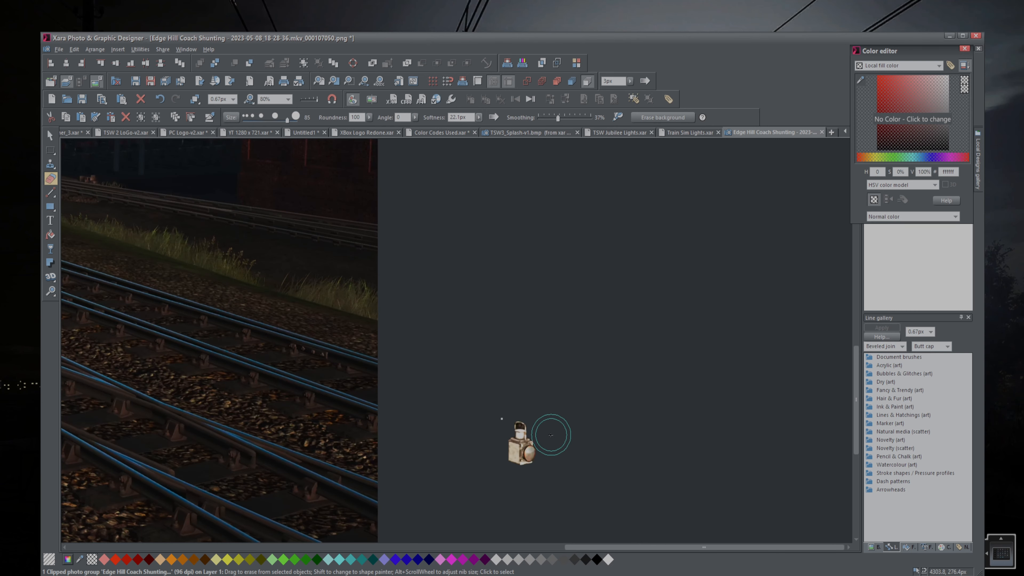
scroll(551, 434, "down", 1)
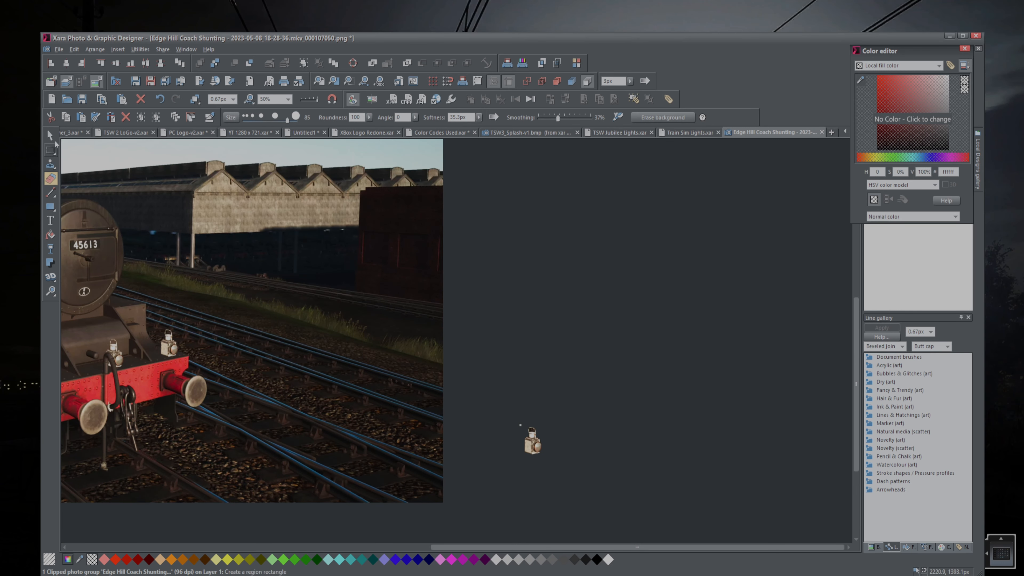
key("F2")
left_click_drag(538, 450, 116, 410)
scroll(115, 410, "up", 1)
scroll(116, 410, "left", 8)
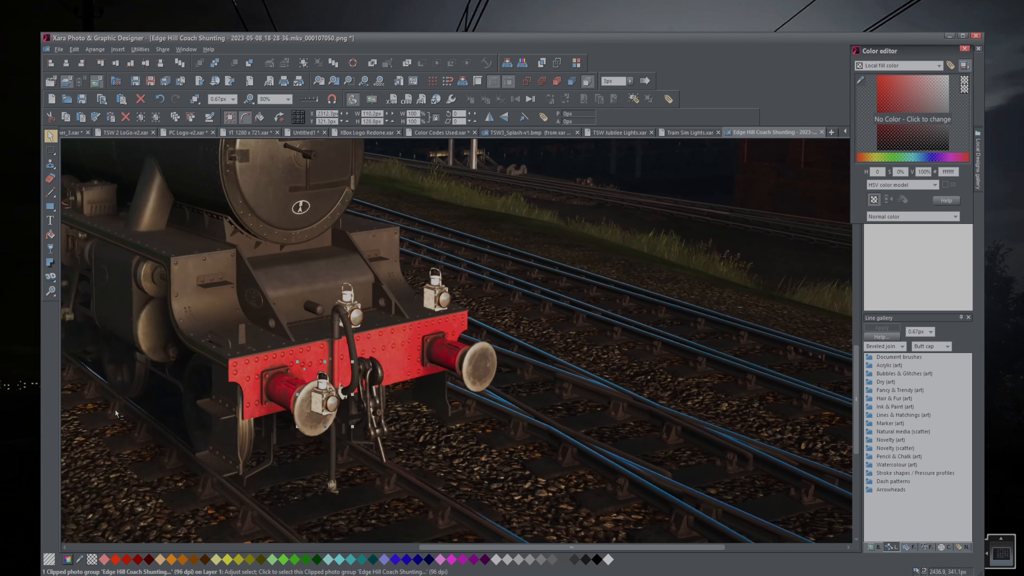
left_click_drag(496, 403, 423, 342)
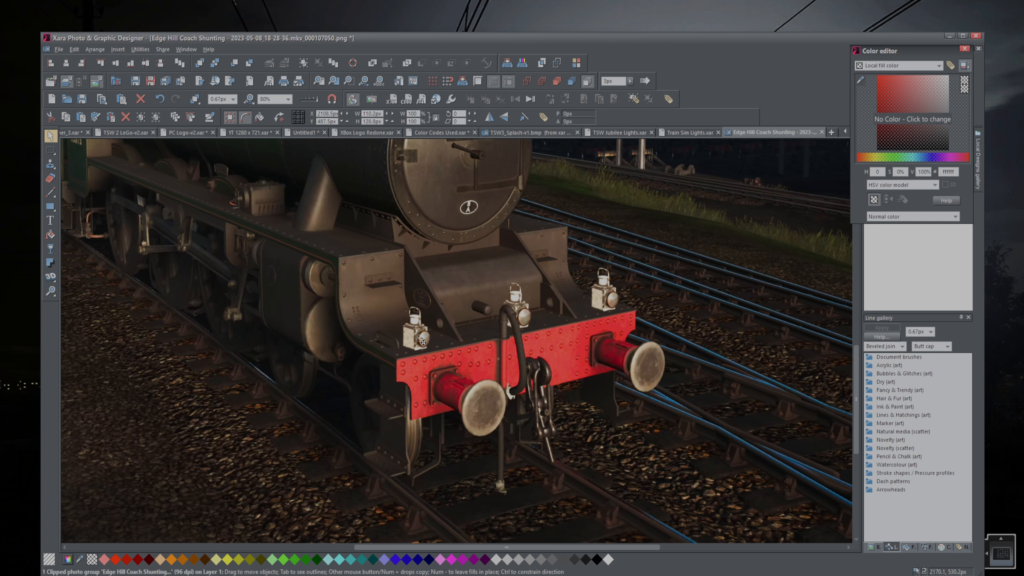
Nudge the added lamp slightly to the right on the buffer beam, above the left buffer.
scroll(486, 317, "down", 2, "ctrl")
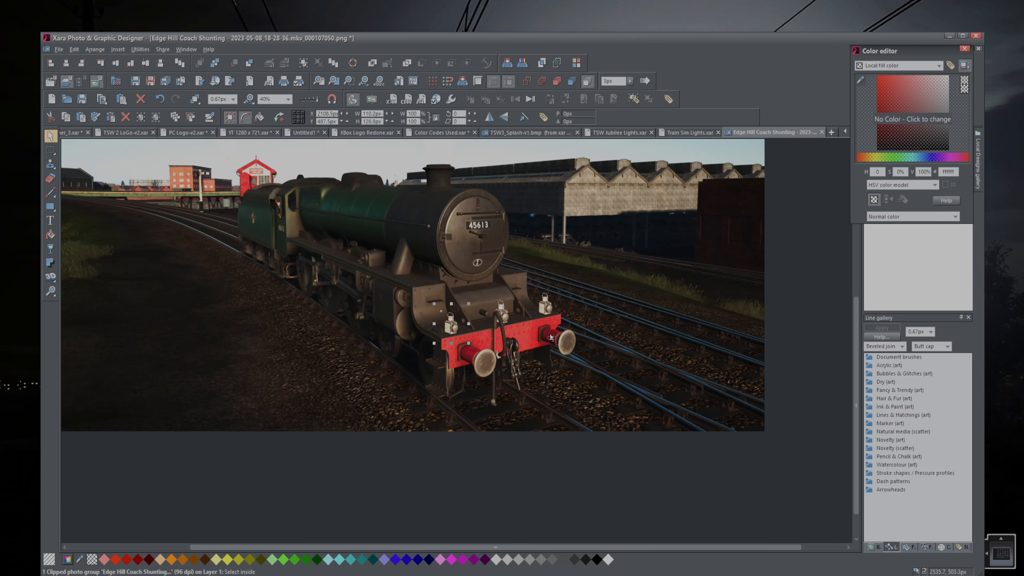
left_click(573, 484)
scroll(489, 454, "left", 3)
scroll(556, 468, "up", 3)
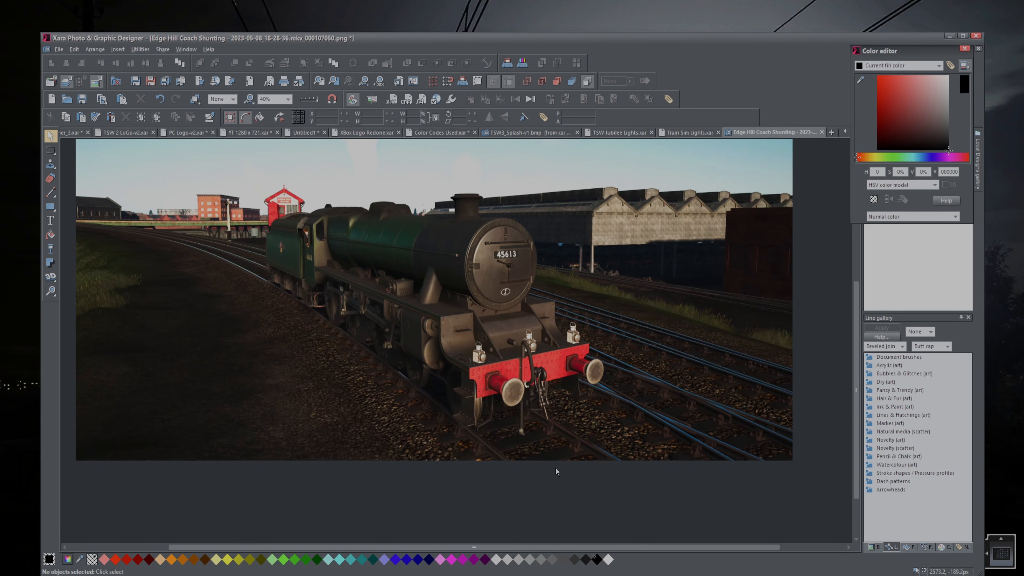
scroll(555, 483, "up", 5, "ctrl")
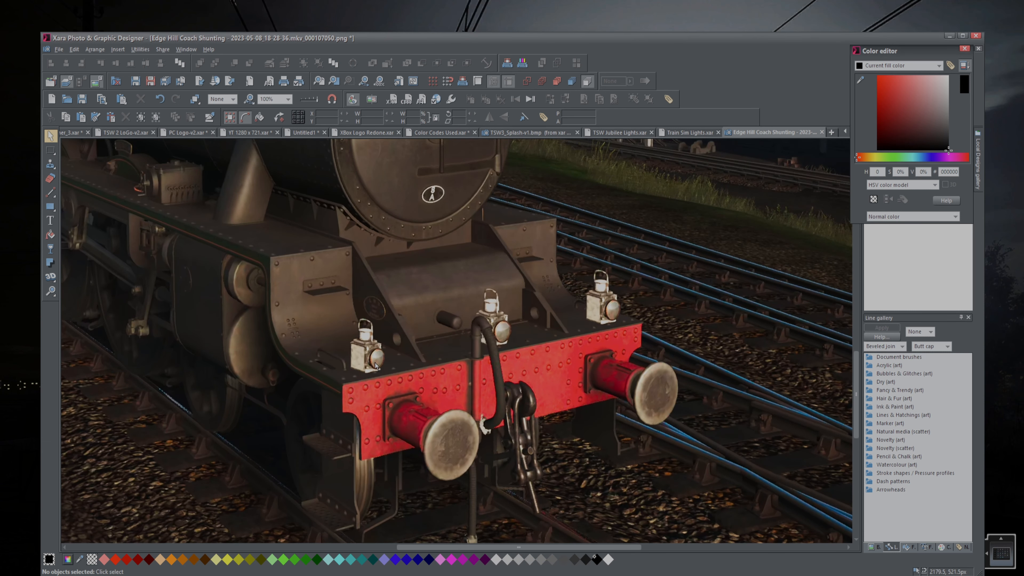
left_click(375, 366)
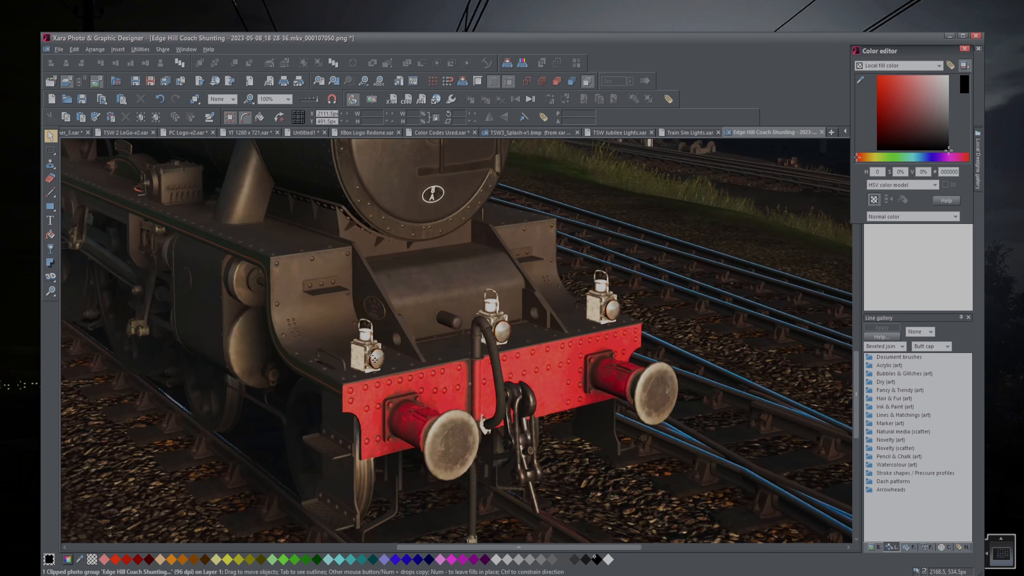
left_click_drag(371, 358, 371, 358)
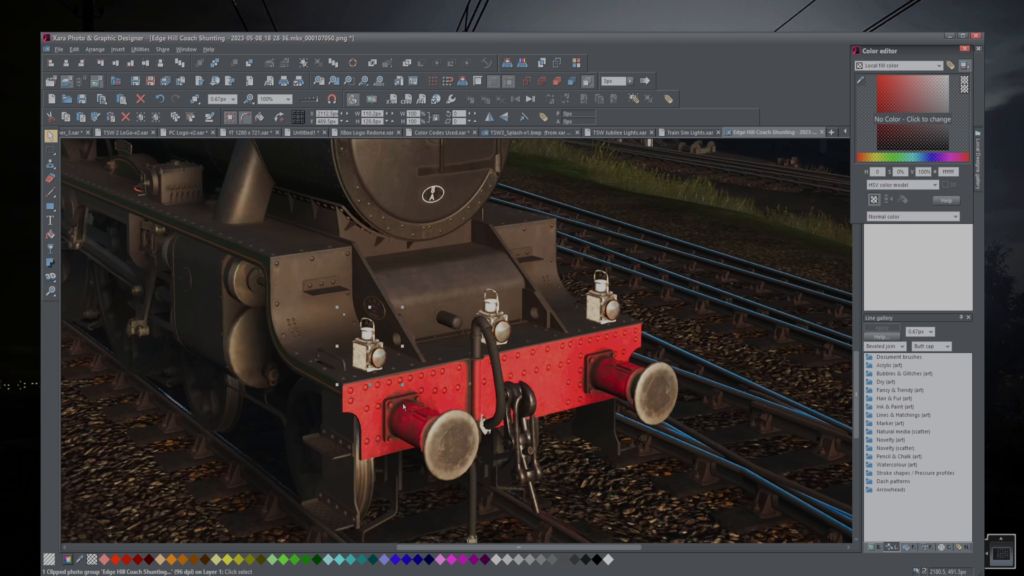
Examine the placement of the three lamps on the buffer beam, both close up and in the full picture.
scroll(428, 405, "down", 5)
left_click(437, 504)
scroll(476, 480, "right", 1)
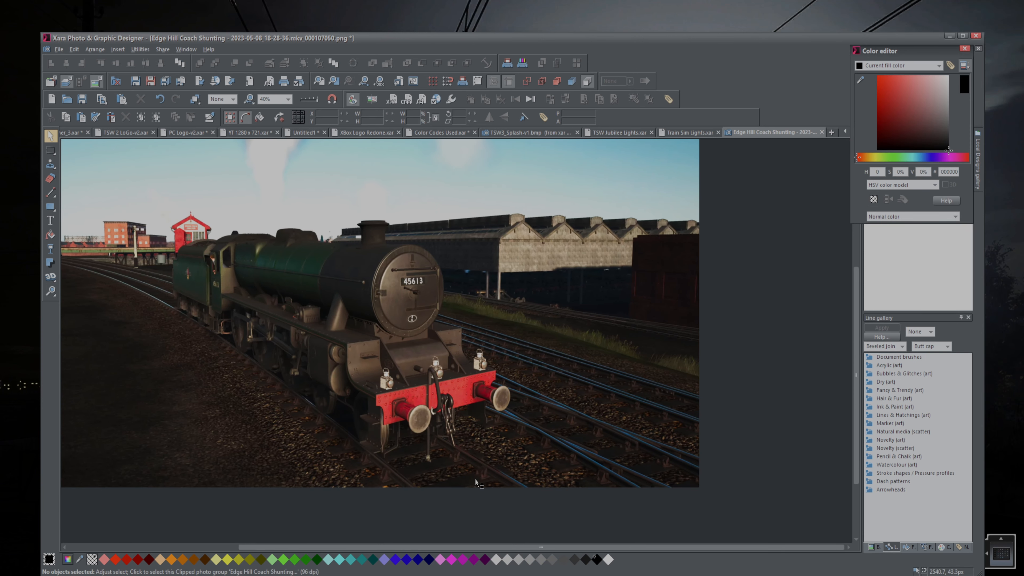
scroll(475, 480, "left", 4)
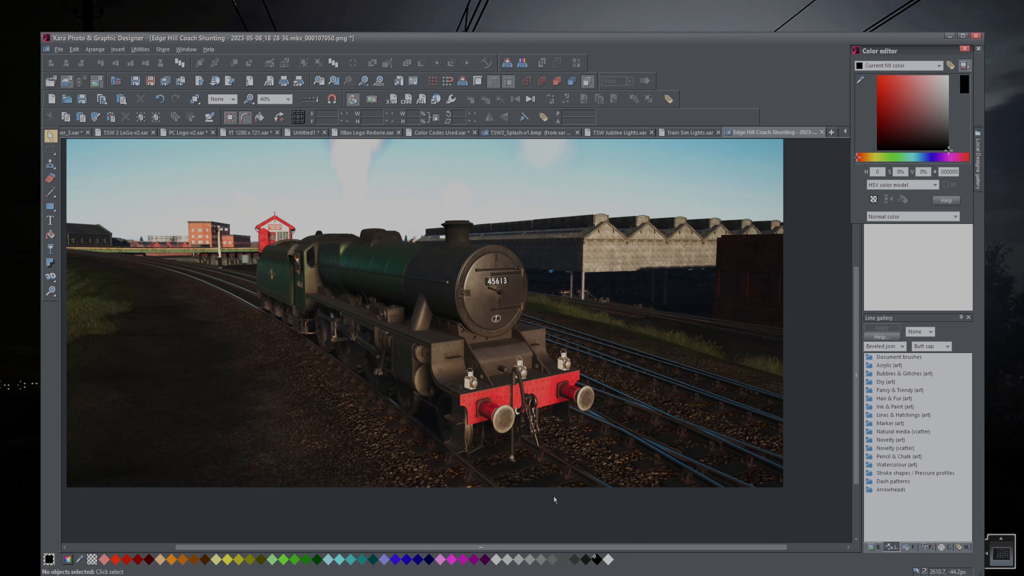
scroll(554, 497, "up", 5)
scroll(470, 387, "up", 2)
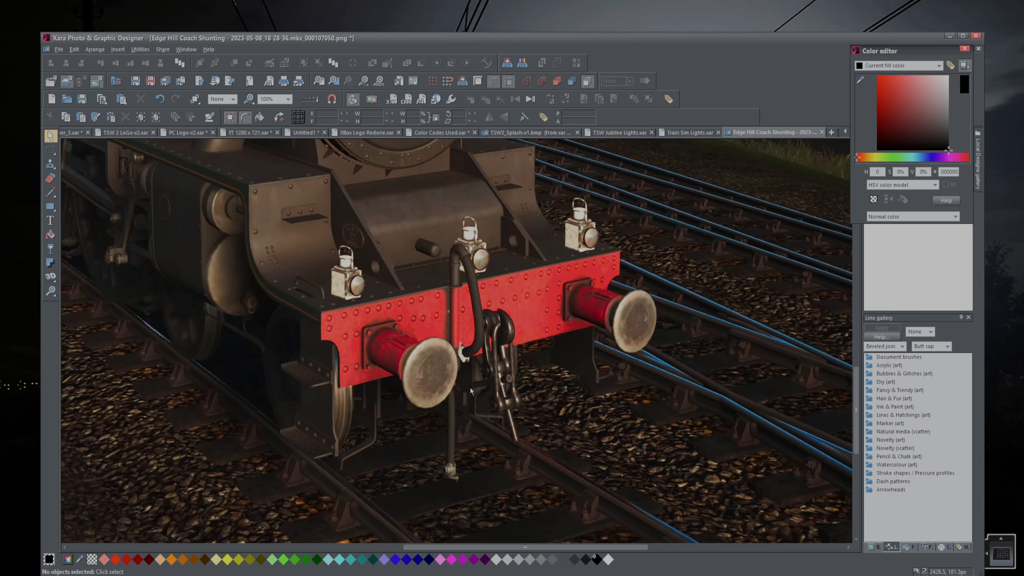
scroll(470, 387, "down", 4)
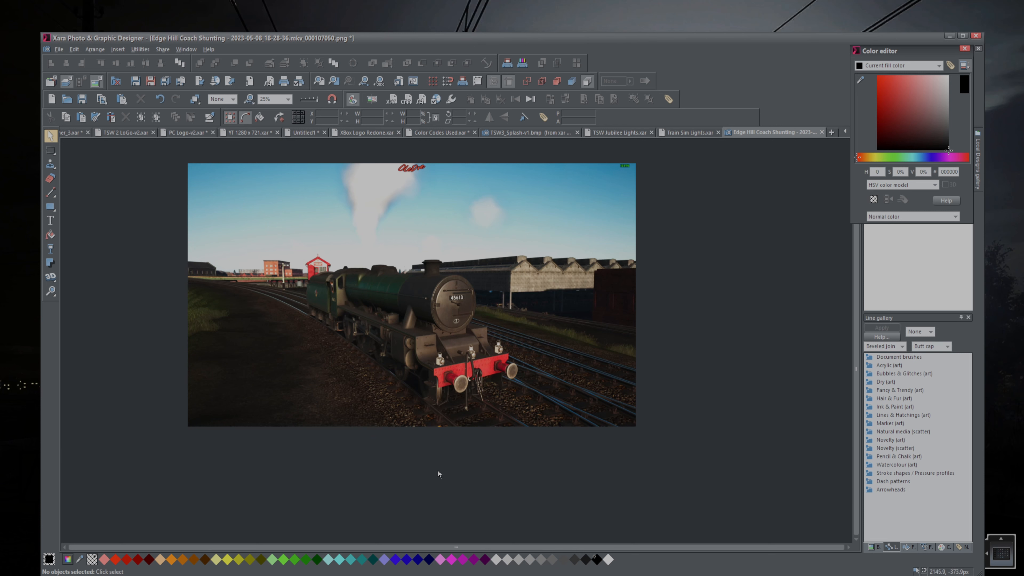
scroll(440, 453, "left", 1)
scroll(440, 453, "up", 2)
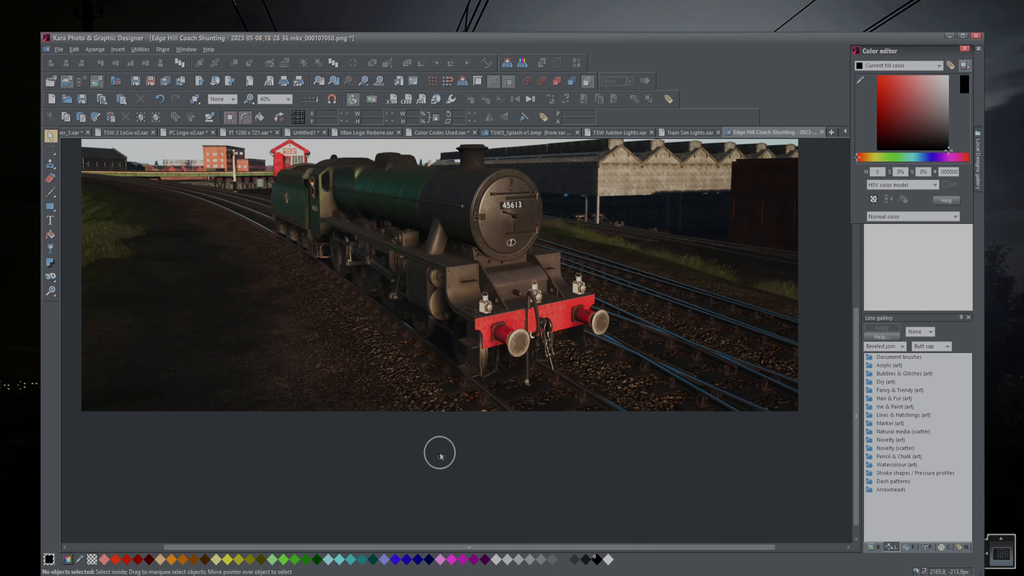
scroll(439, 451, "up", 3)
scroll(441, 456, "left", 1)
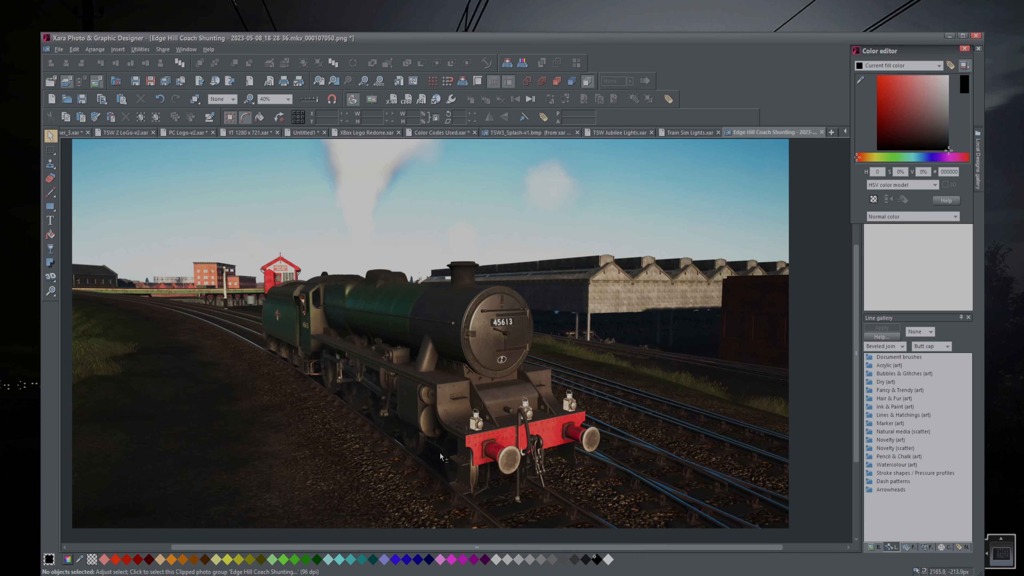
scroll(496, 445, "up", 1)
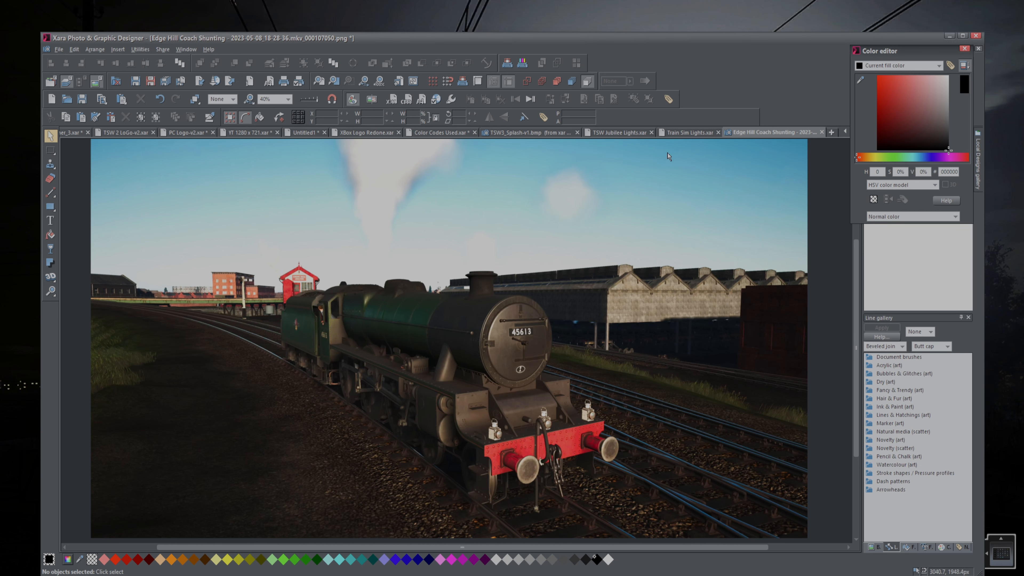
In Train Sim Lights.xar, move the three light ovals slightly down and right below the picture and copy them.
left_click(687, 133)
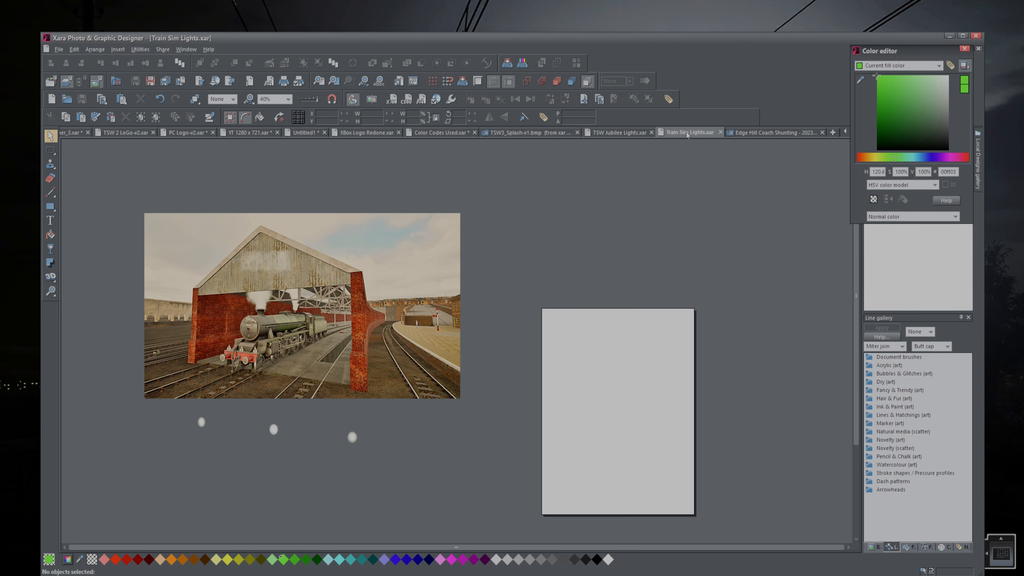
left_click_drag(173, 438, 205, 437)
scroll(165, 479, "up", 2, "ctrl")
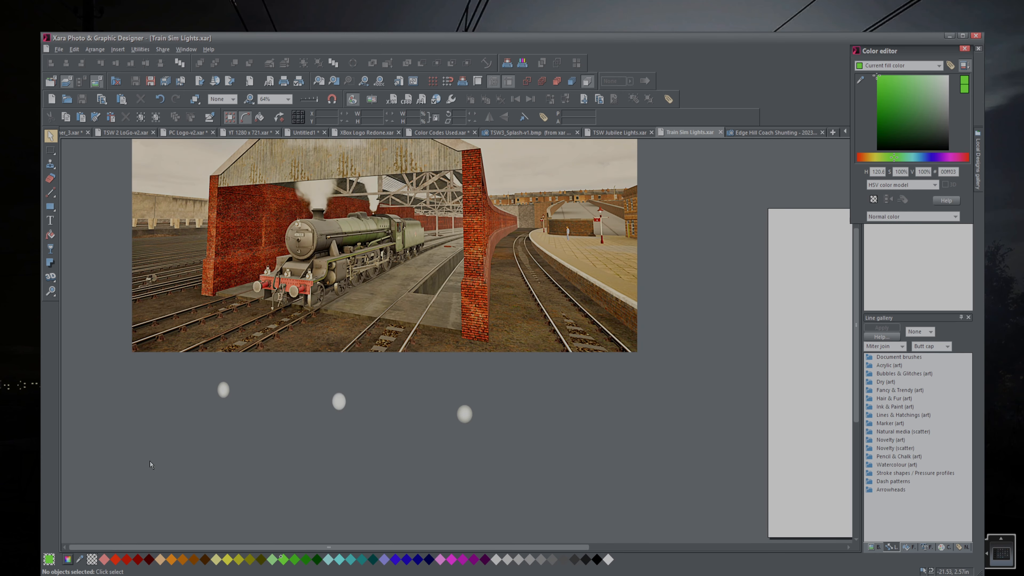
left_click_drag(150, 461, 548, 360)
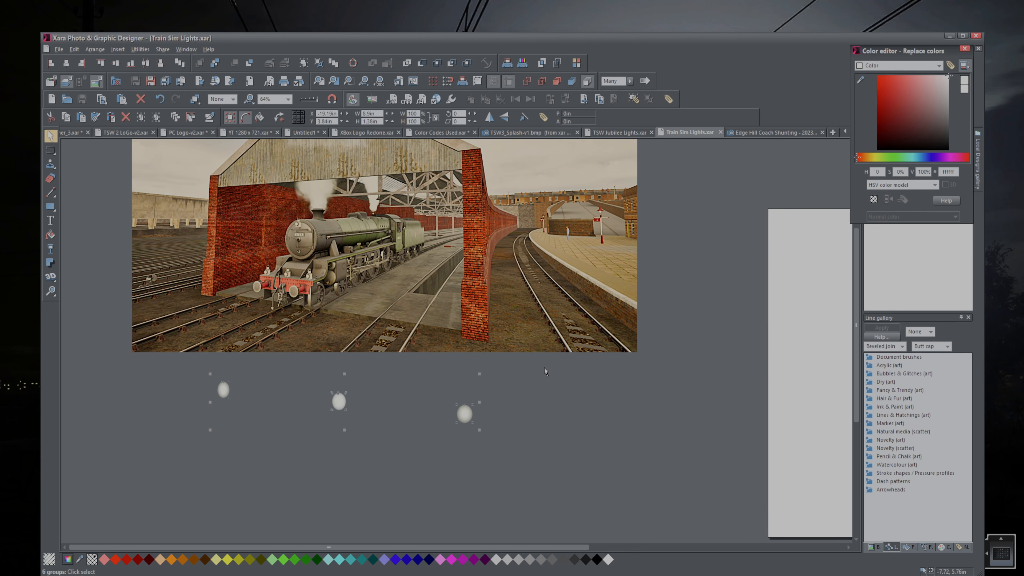
left_click_drag(466, 417, 516, 441)
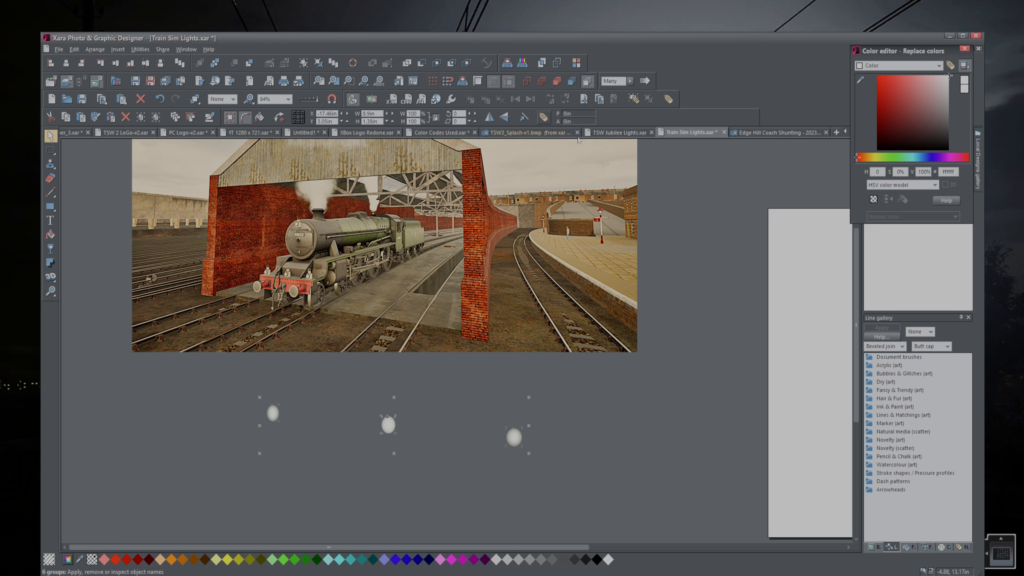
Paste the three light ovals into the Edge Hill Coach Shunting document and place them just below the picture.
left_click(776, 132)
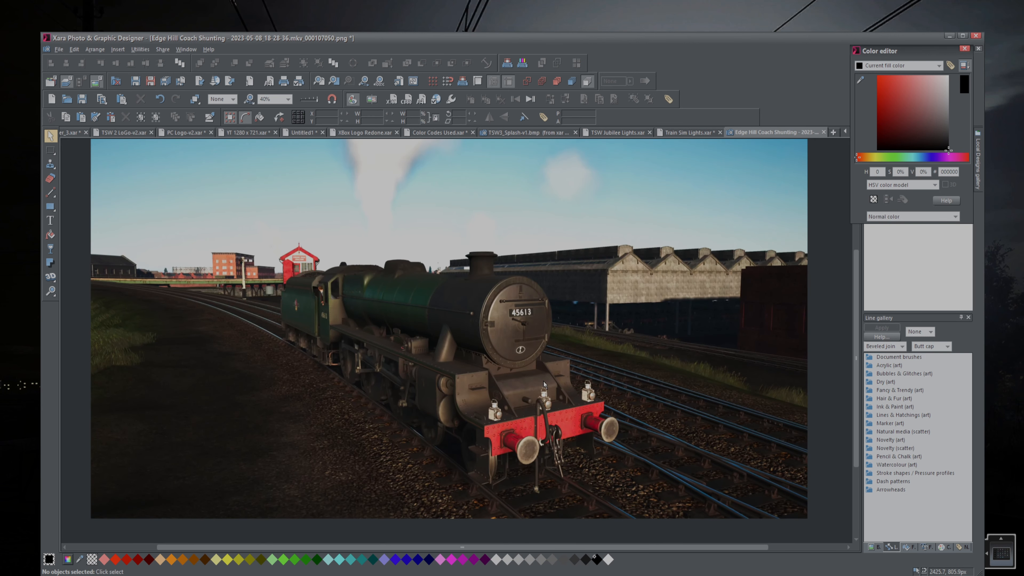
scroll(543, 384, "down", 1)
key("ctrl+v")
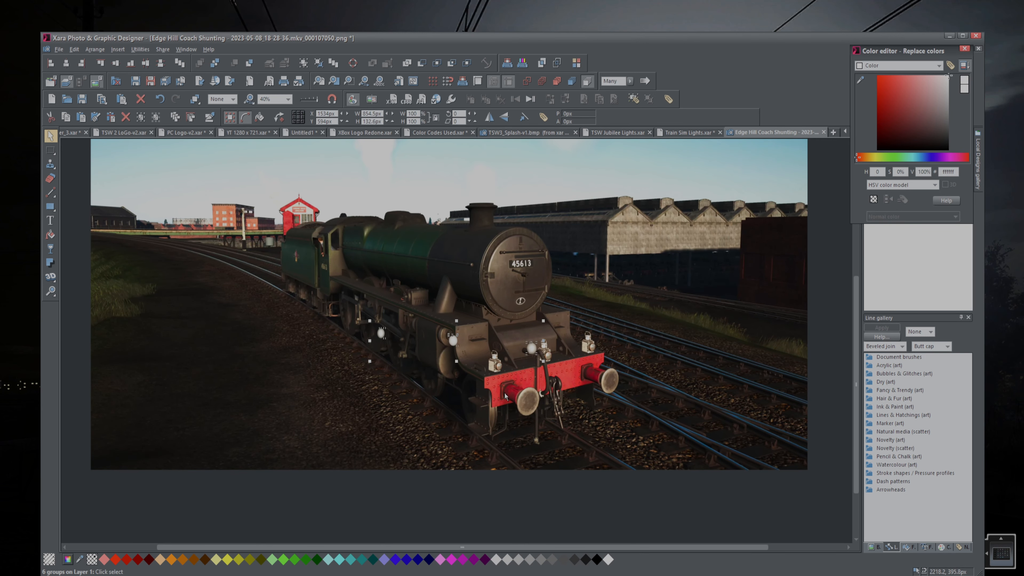
left_click_drag(452, 340, 454, 497)
Compare the light ovals and locomotive in Train Sim Lights.xar with the Edge Hill Coach Shunting picture.
left_click(678, 133)
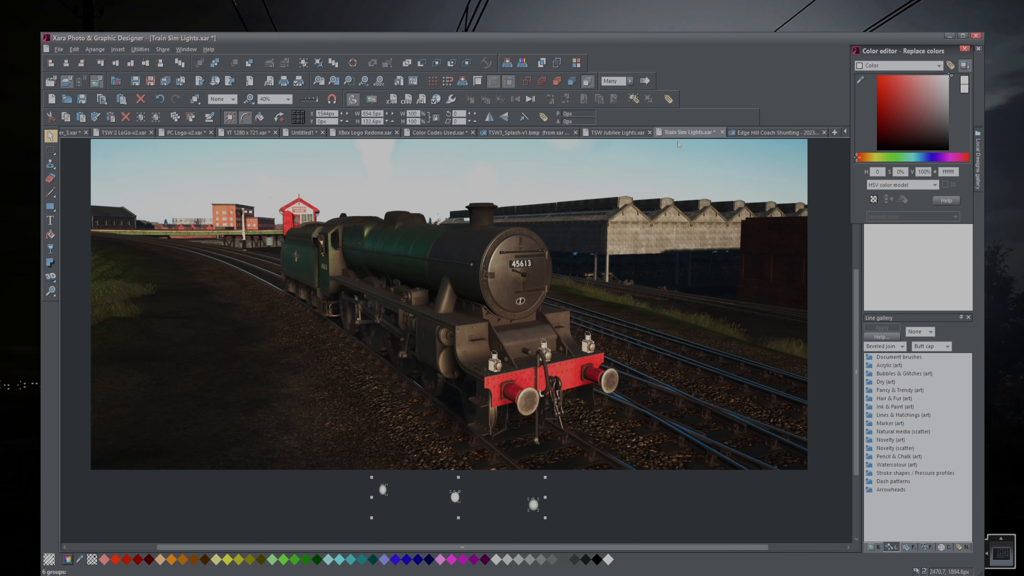
scroll(687, 305, "right", 3)
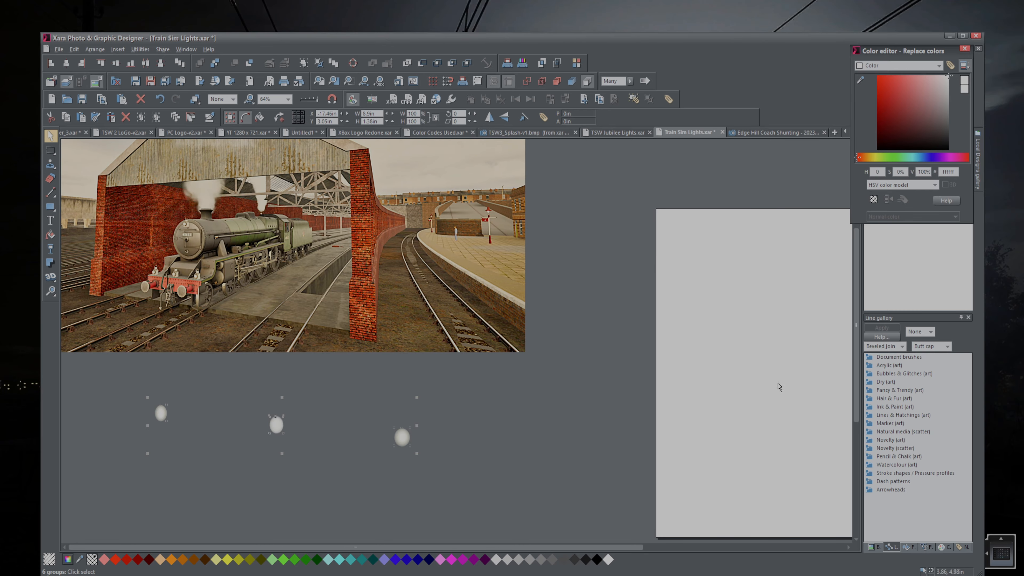
left_click(776, 133)
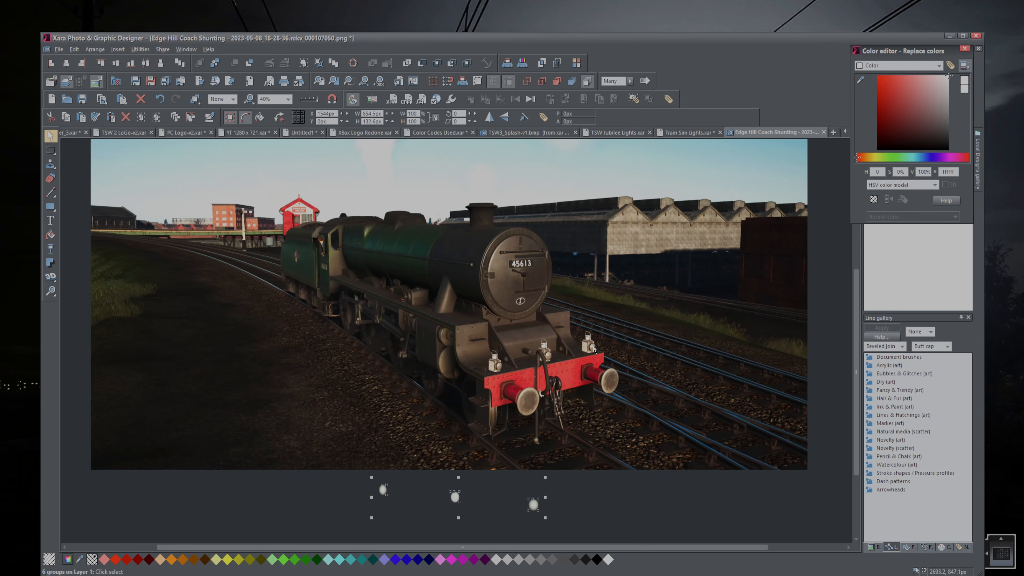
scroll(598, 311, "down", 3)
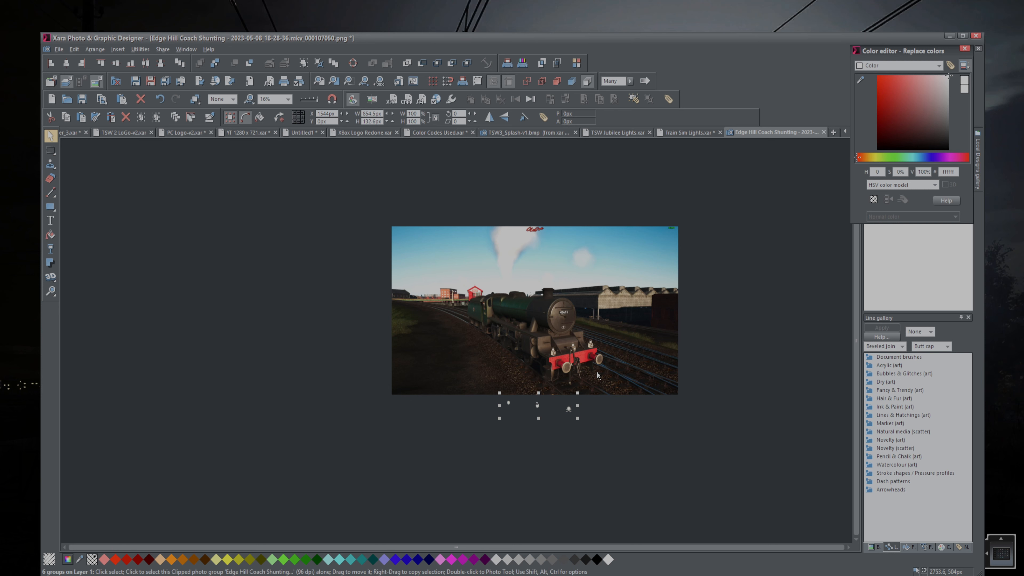
left_click(686, 132)
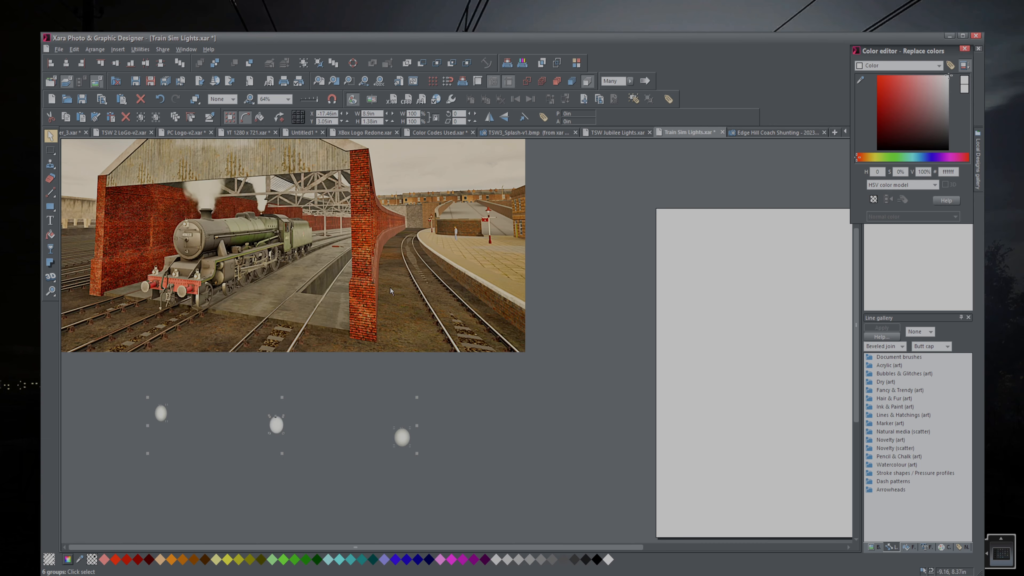
scroll(396, 278, "down", 3)
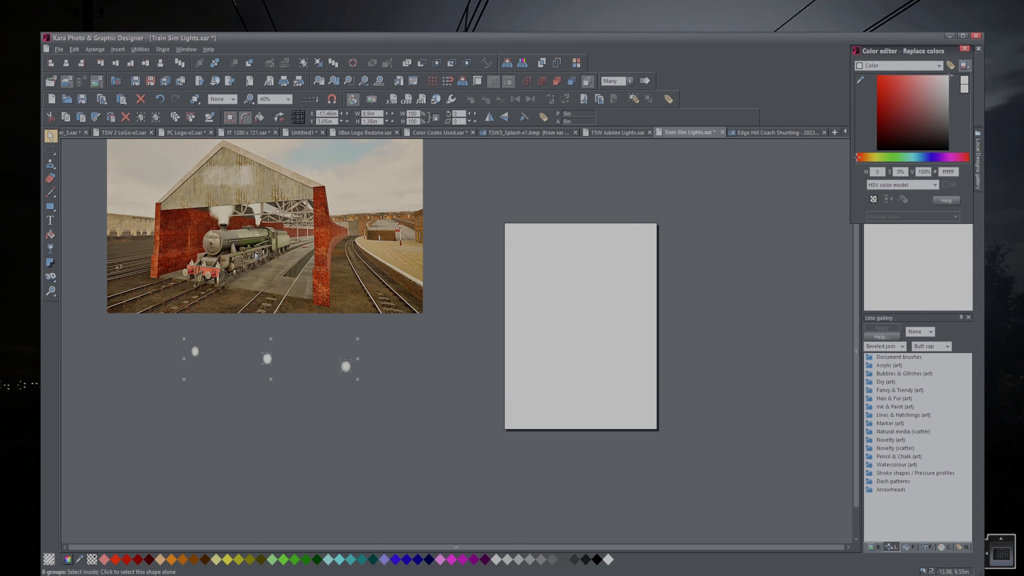
scroll(278, 225, "left", 1)
scroll(278, 225, "up", 2)
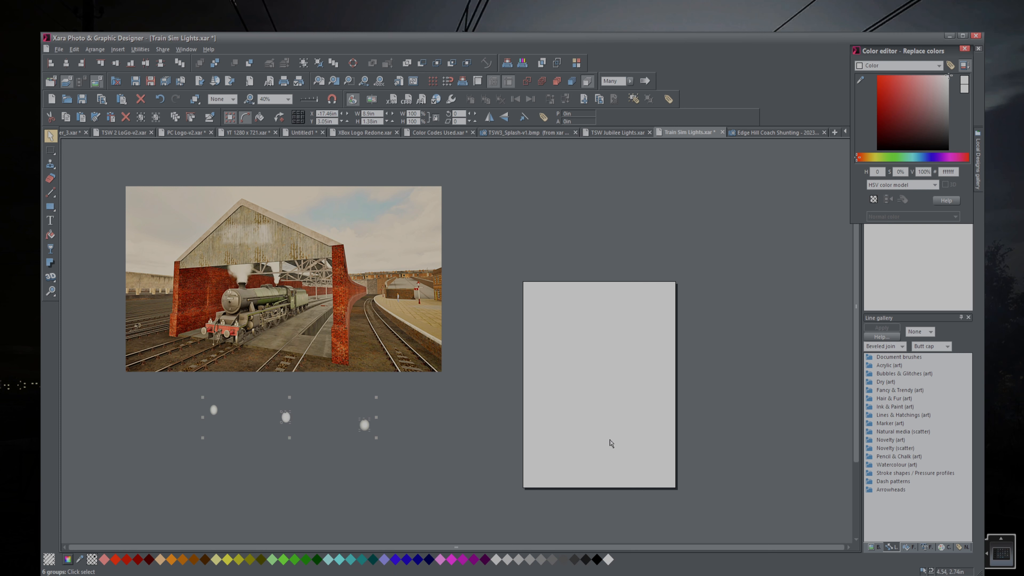
left_click(768, 133)
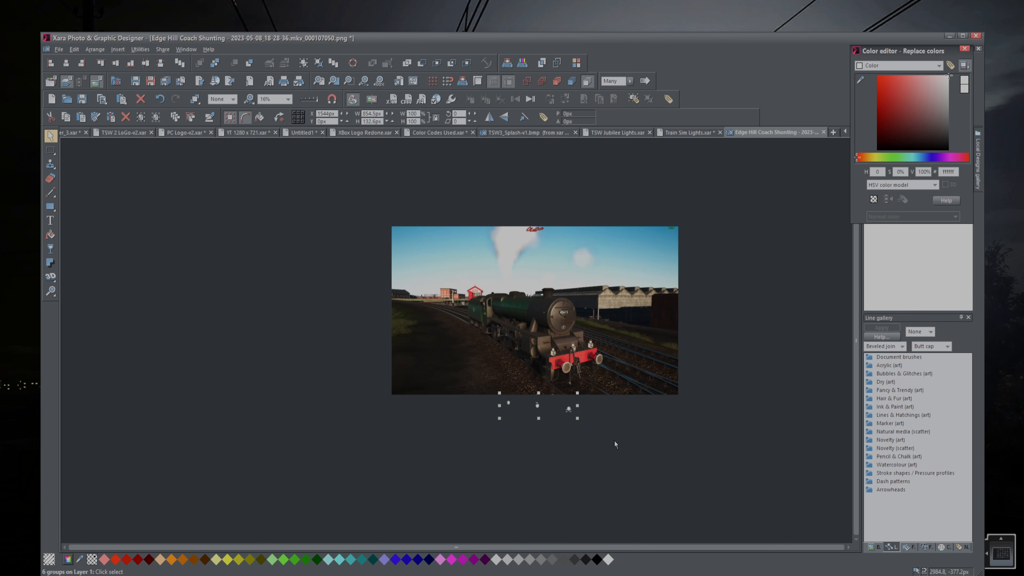
Flip the three light ovals horizontally and shift them slightly to the right below the picture.
scroll(642, 431, "up", 2)
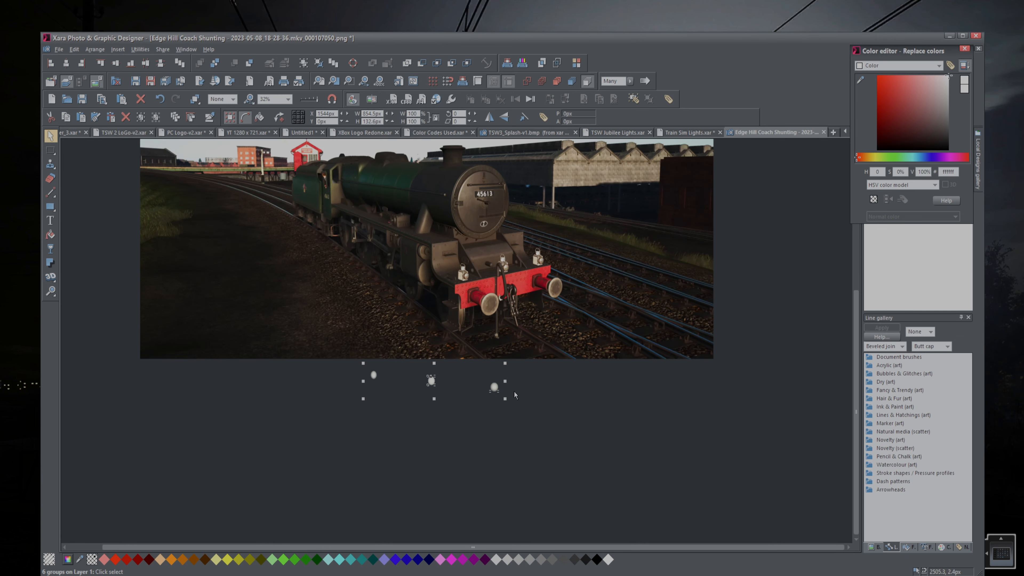
scroll(515, 391, "up", 1)
scroll(515, 396, "left", 5)
scroll(548, 353, "up", 6)
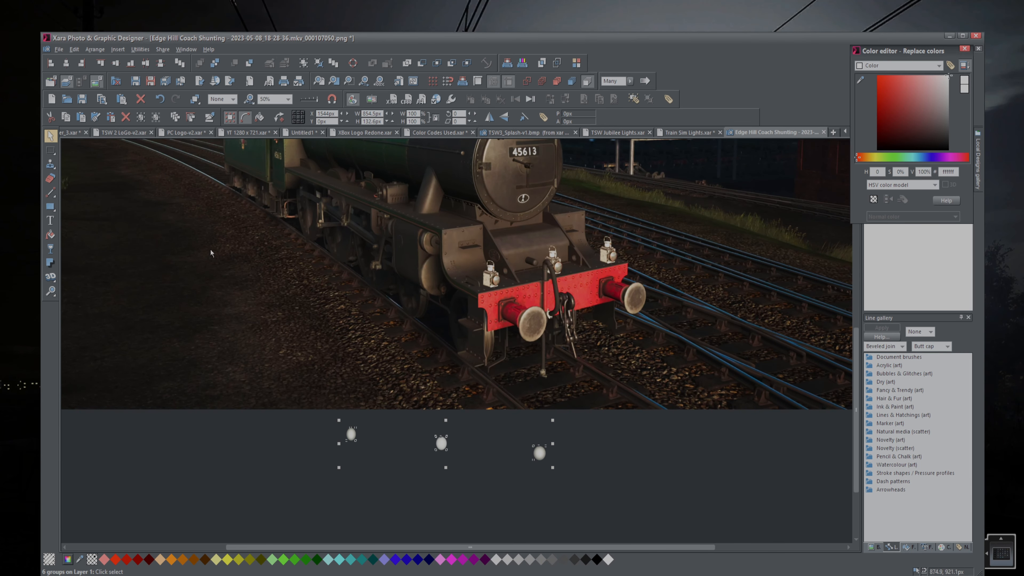
left_click(489, 116)
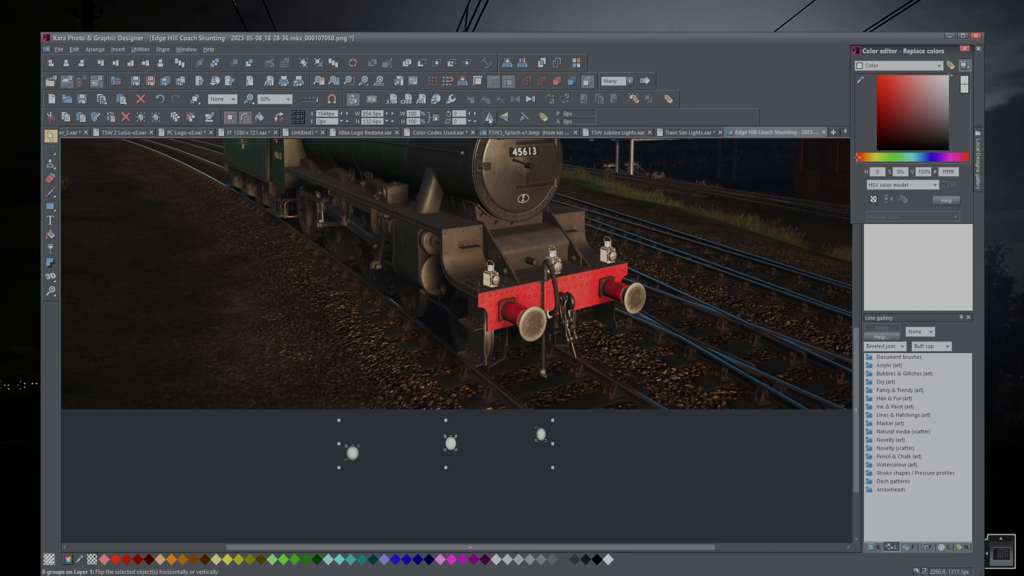
left_click_drag(451, 448, 472, 450)
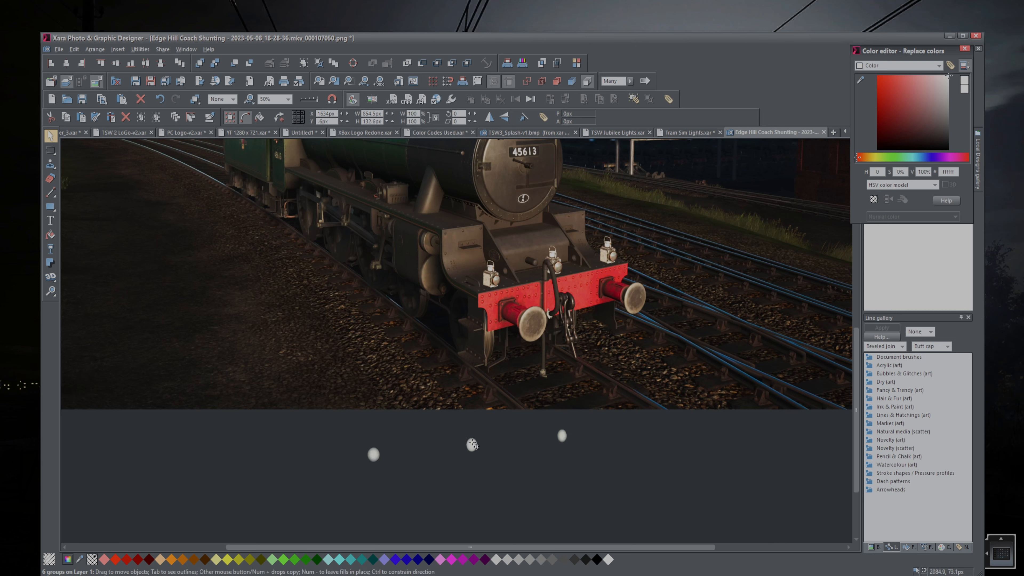
Separate the soft white glow from the leftmost light's cream oval and place it beside the oval.
left_click(360, 486)
left_click_drag(344, 487, 384, 427)
scroll(384, 476, "up", 5)
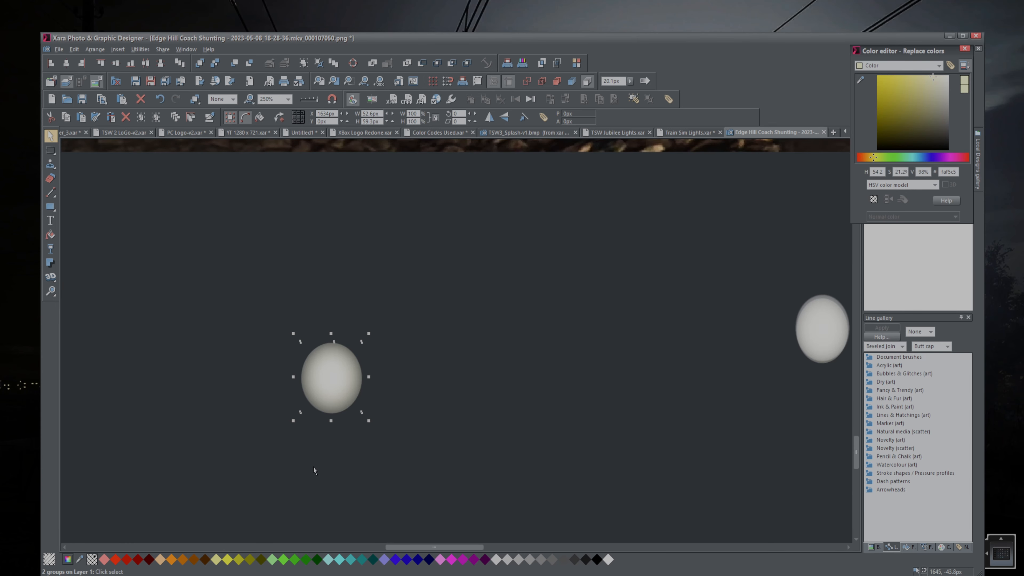
scroll(314, 467, "left", 1)
left_click(409, 470)
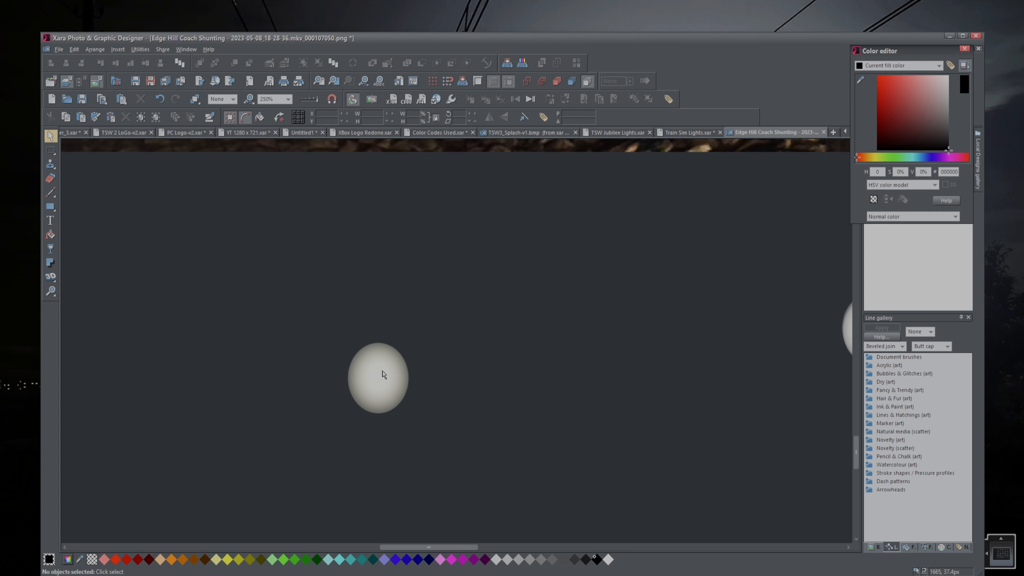
left_click_drag(373, 380, 455, 379)
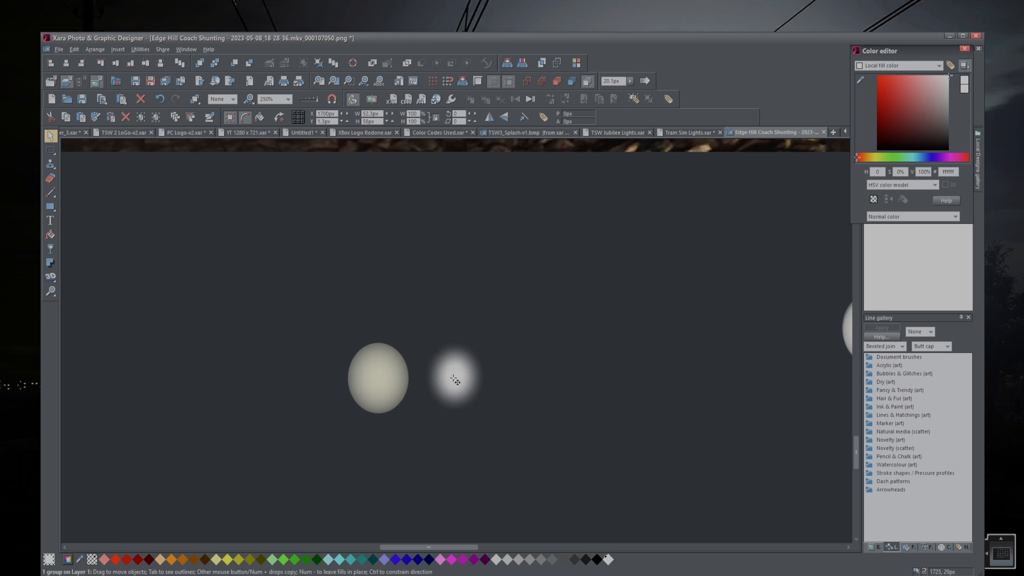
Compare the fill colours of the cream oval and the soft white glow, and undo the glow's separation from the oval.
left_click(382, 384)
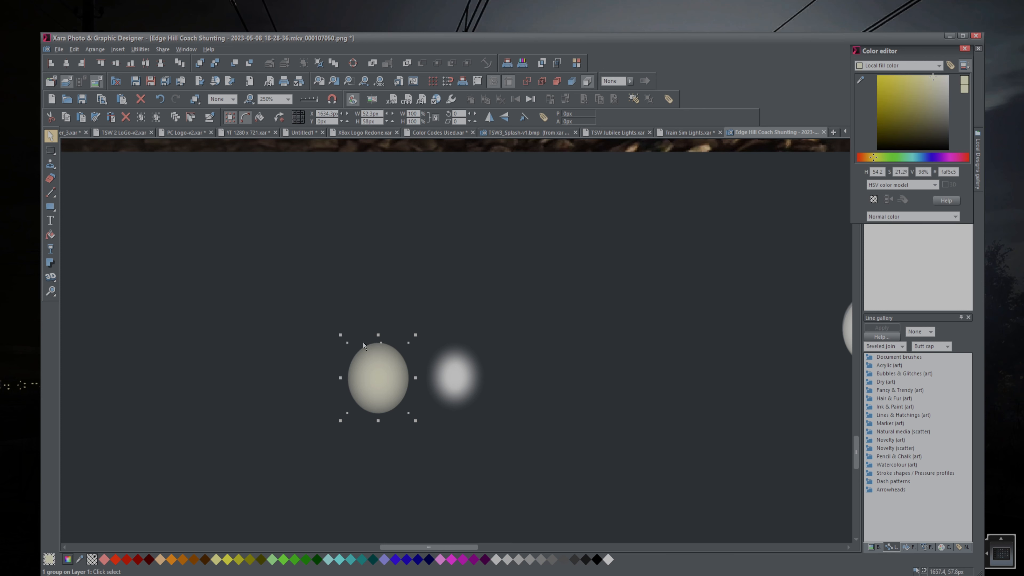
left_click_drag(906, 54, 394, 147)
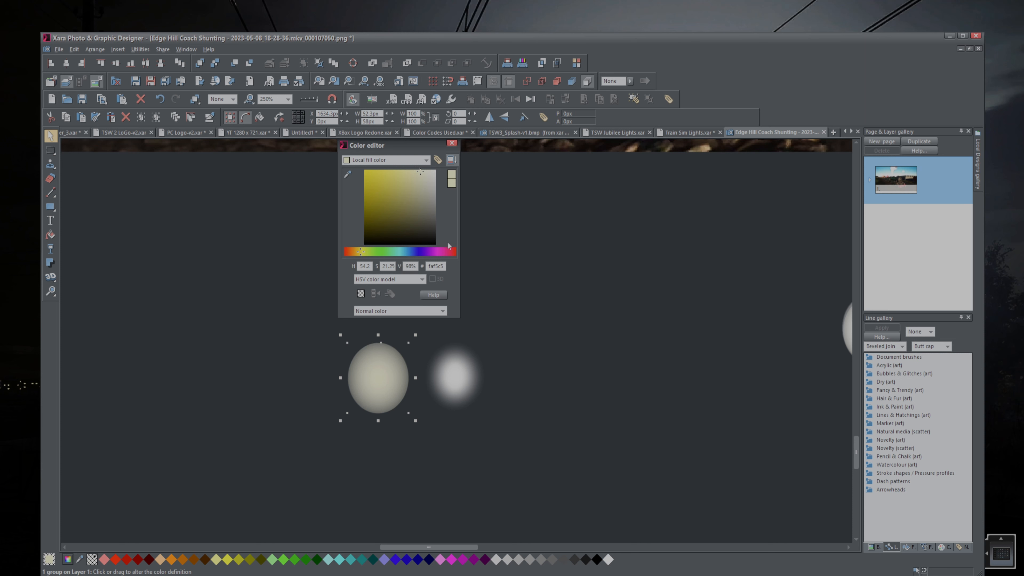
left_click(459, 374)
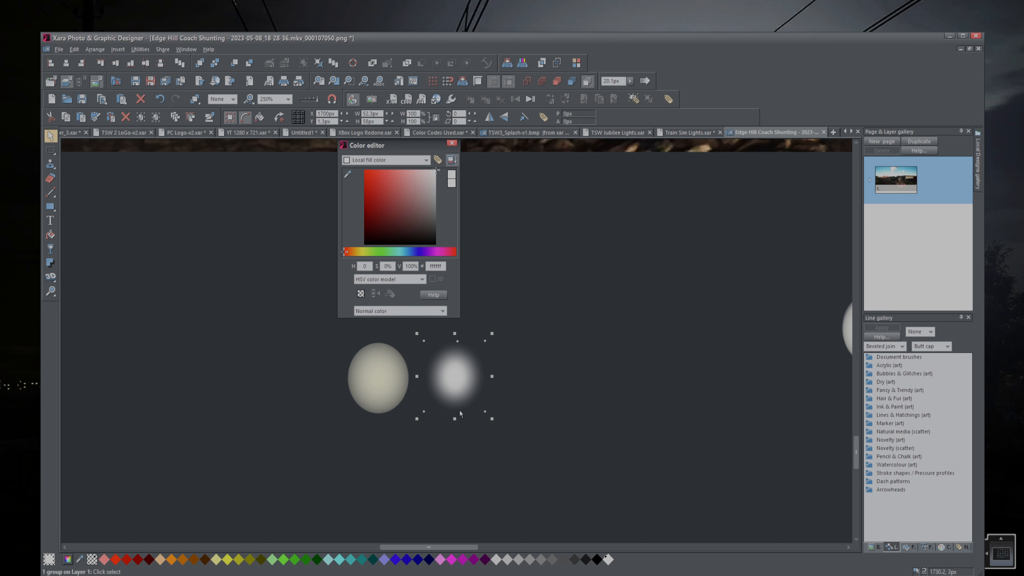
left_click_drag(405, 149, 923, 71)
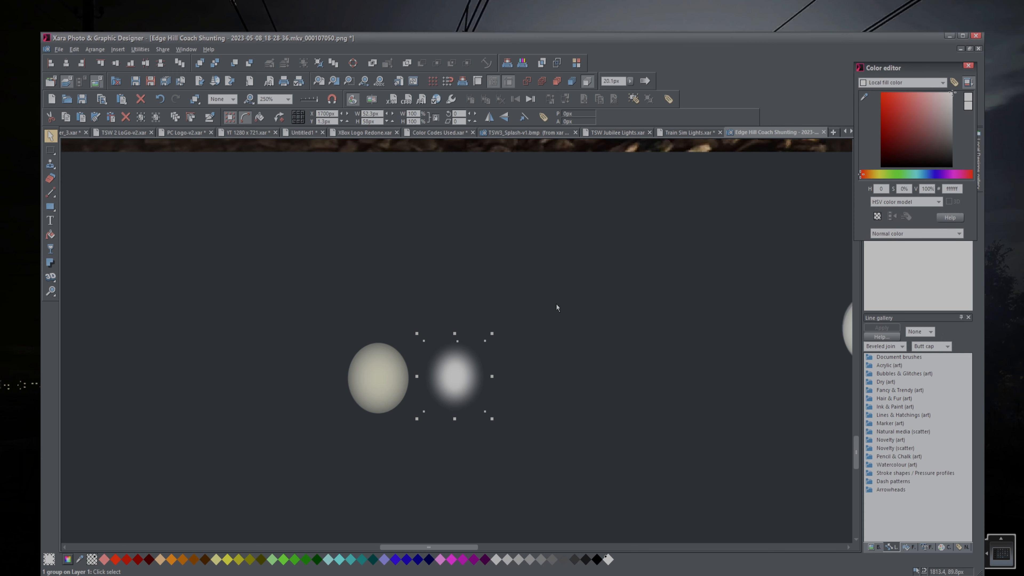
key("ctrl+z")
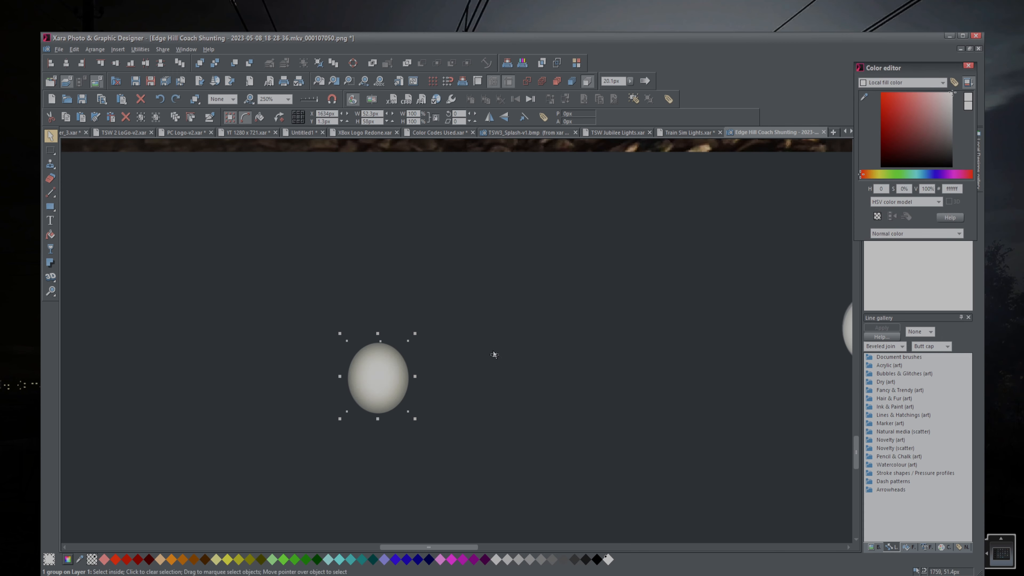
Select the leftmost light's oval and glow together and move them onto the buffer beam below the left headlamp.
scroll(495, 355, "down", 4)
scroll(550, 336, "up", 3)
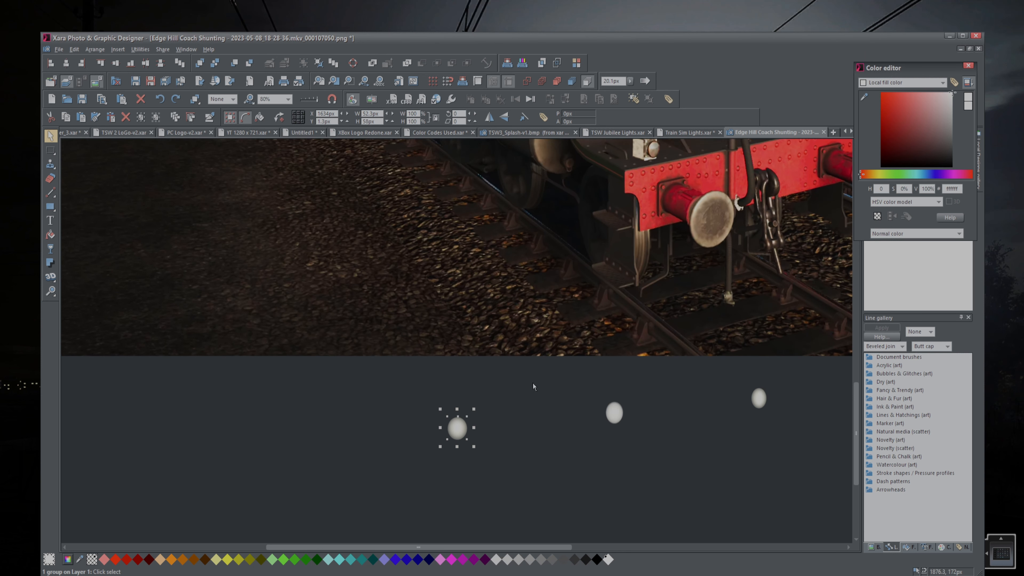
left_click_drag(423, 482, 490, 383)
left_click_drag(457, 428, 668, 198)
scroll(667, 204, "up", 3)
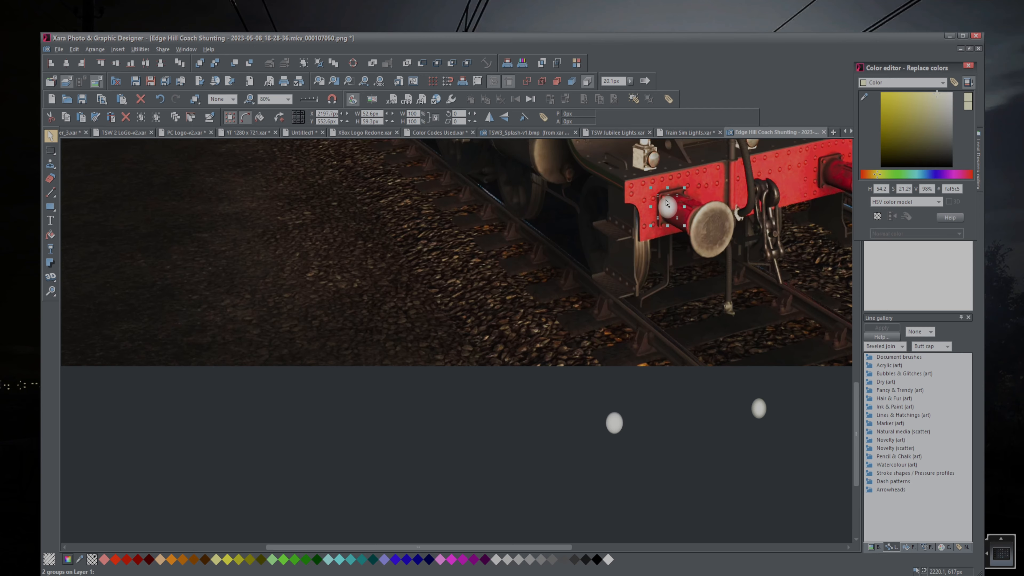
scroll(667, 203, "up", 3)
scroll(670, 288, "up", 4)
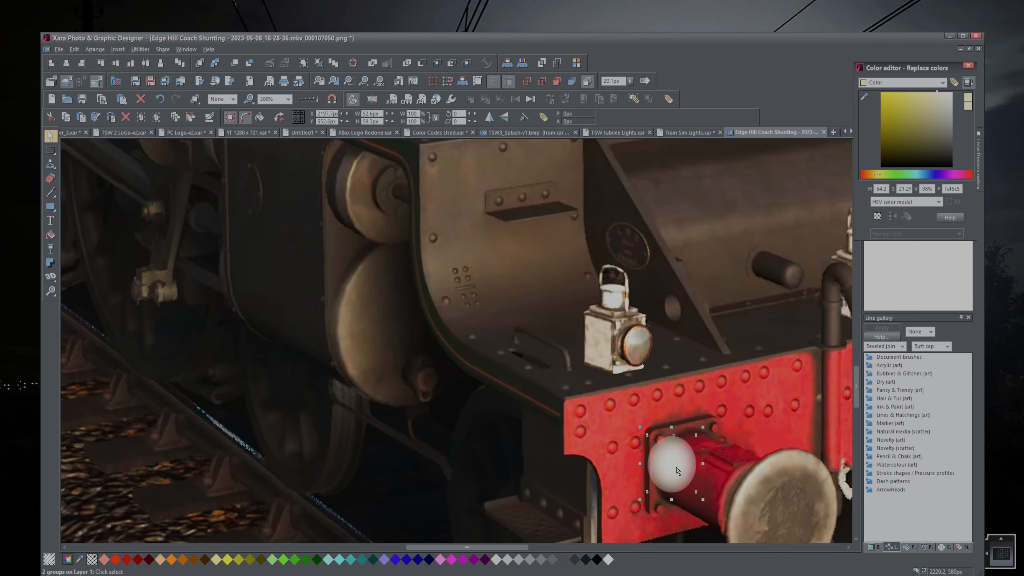
Place the light over the left headlamp's lens and scale it down to about 26.5 px wide.
left_click_drag(676, 467, 619, 310)
scroll(659, 381, "up", 3)
left_click_drag(541, 221, 591, 279)
left_click_drag(638, 321, 620, 299)
scroll(619, 299, "up", 2)
left_click_drag(695, 302, 670, 302)
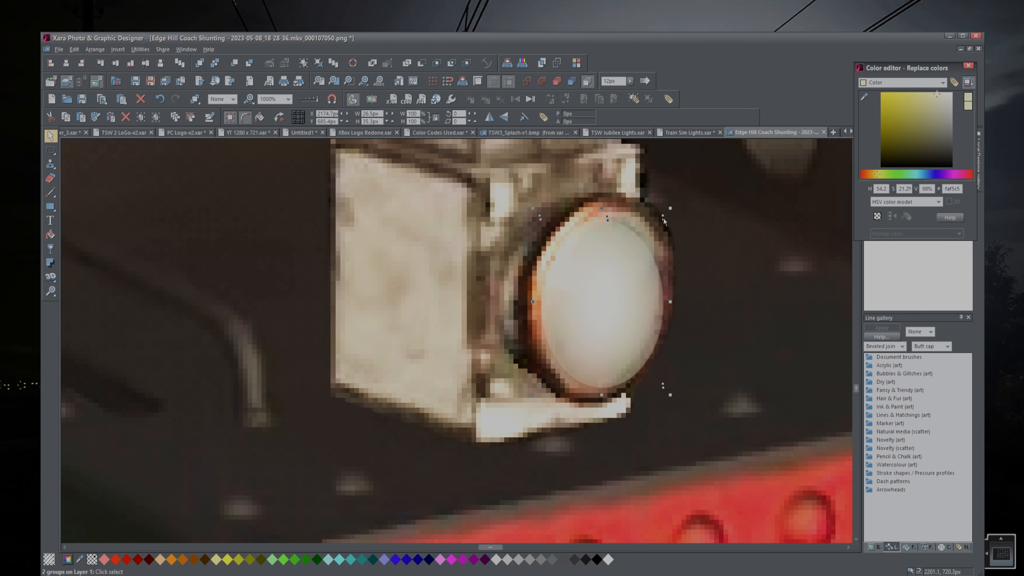
Fine-tune the left light to about 24.8 by 35.1 px so it fits inside the lens rim, and deselect it.
left_click_drag(662, 215, 669, 214)
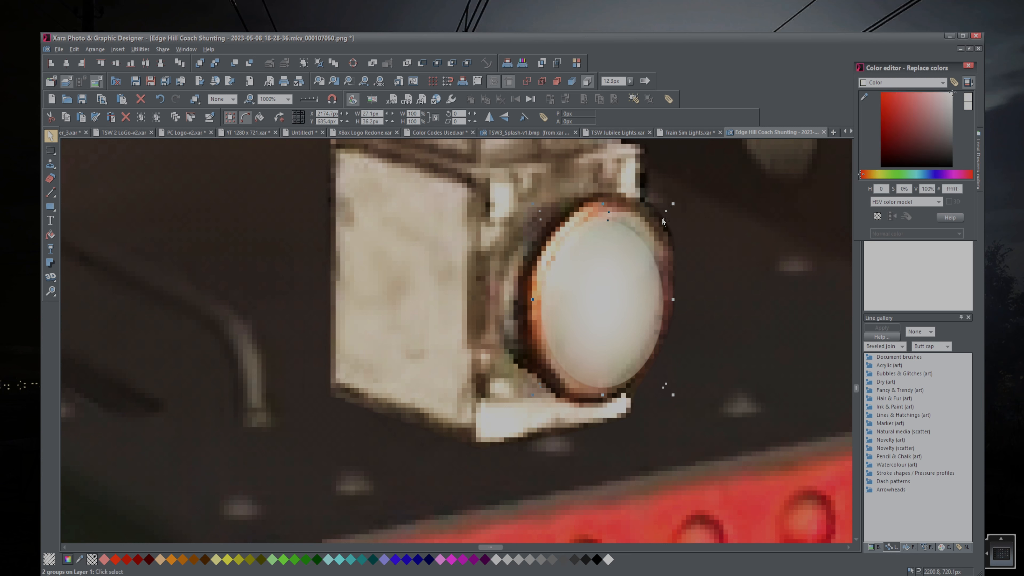
left_click_drag(664, 221, 665, 219)
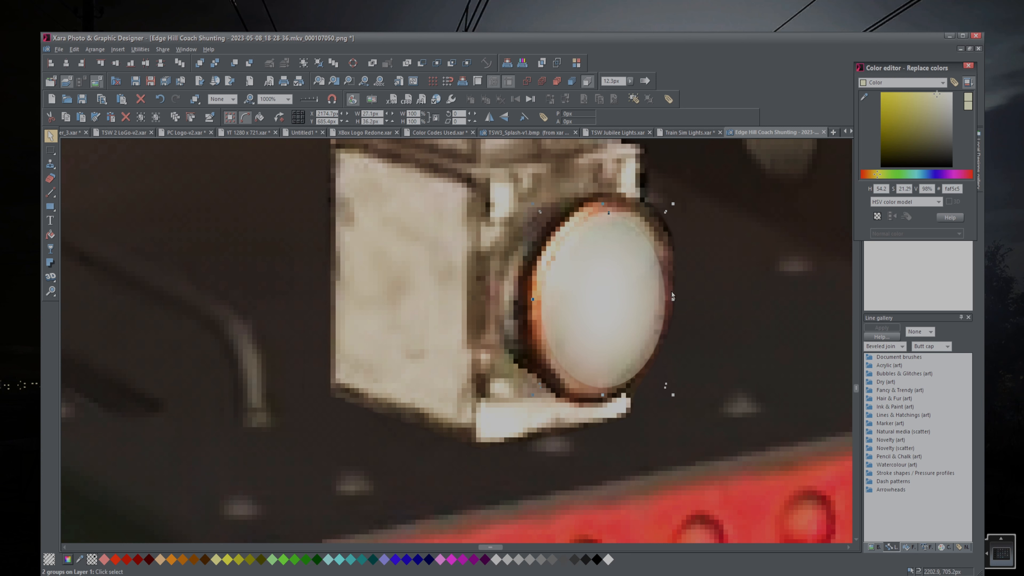
left_click_drag(672, 295, 665, 294)
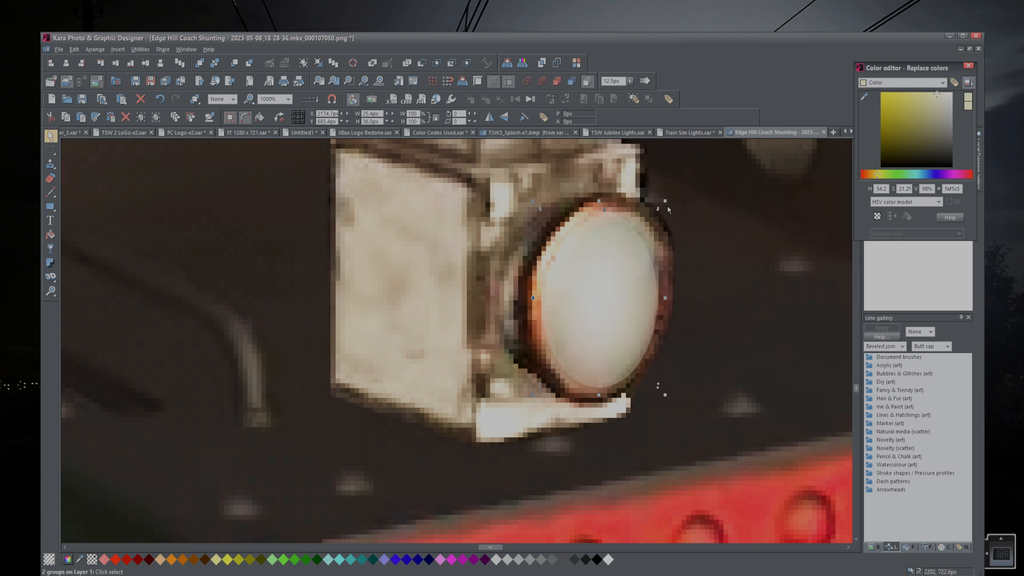
left_click_drag(667, 209, 676, 216)
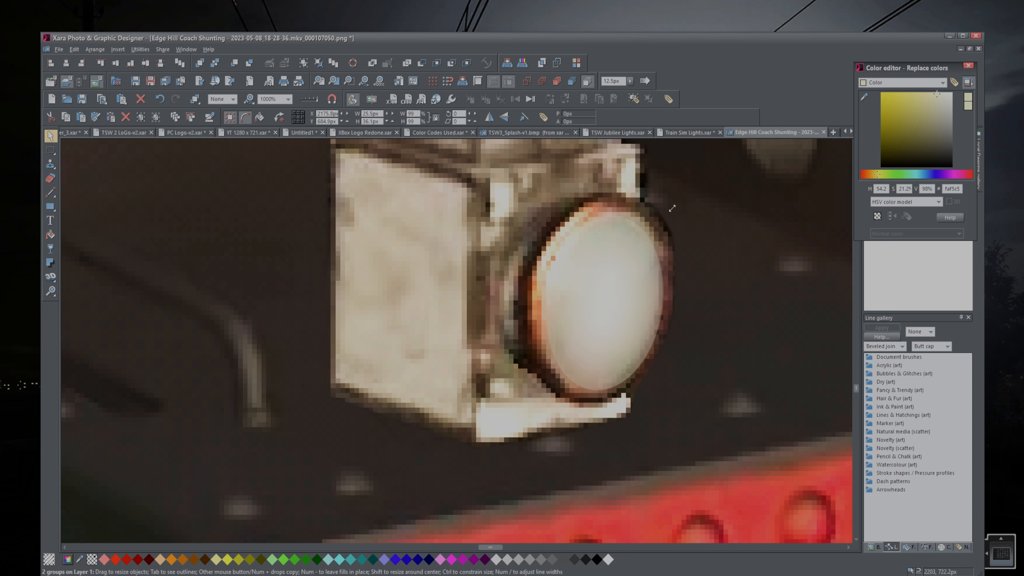
scroll(643, 297, "down", 2)
scroll(643, 297, "down", 8)
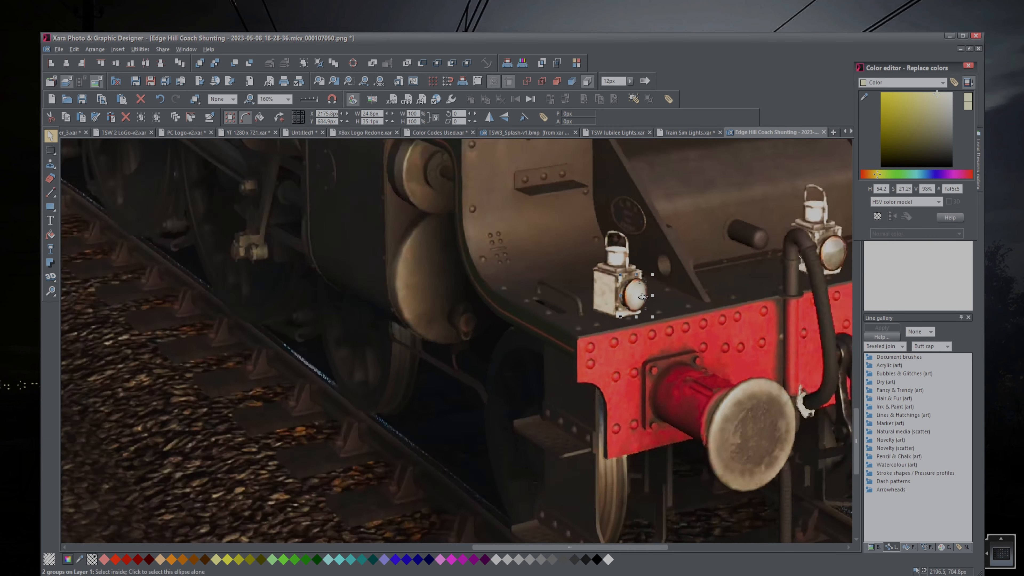
scroll(671, 451, "down", 2)
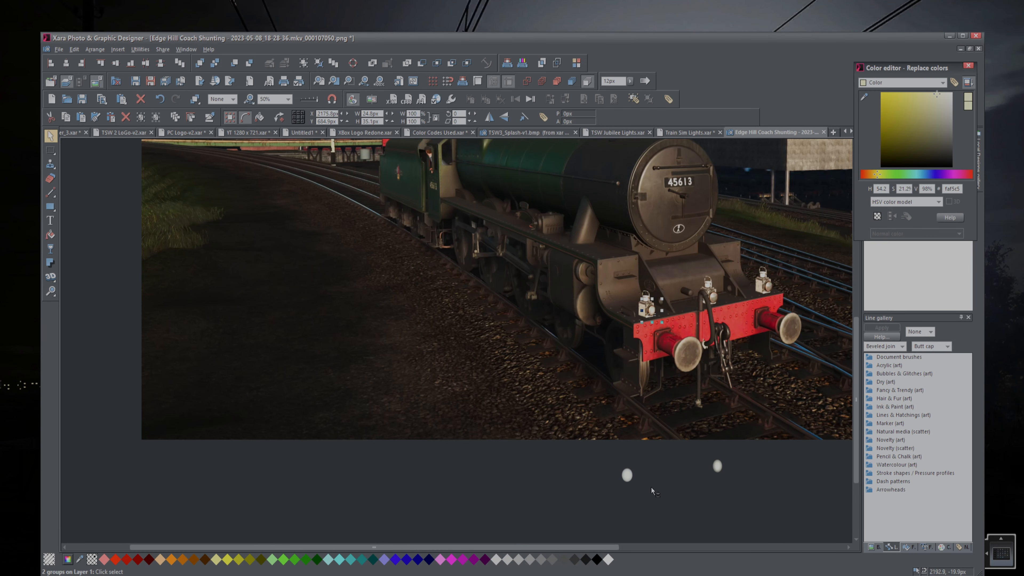
scroll(651, 488, "right", 2)
left_click(661, 484)
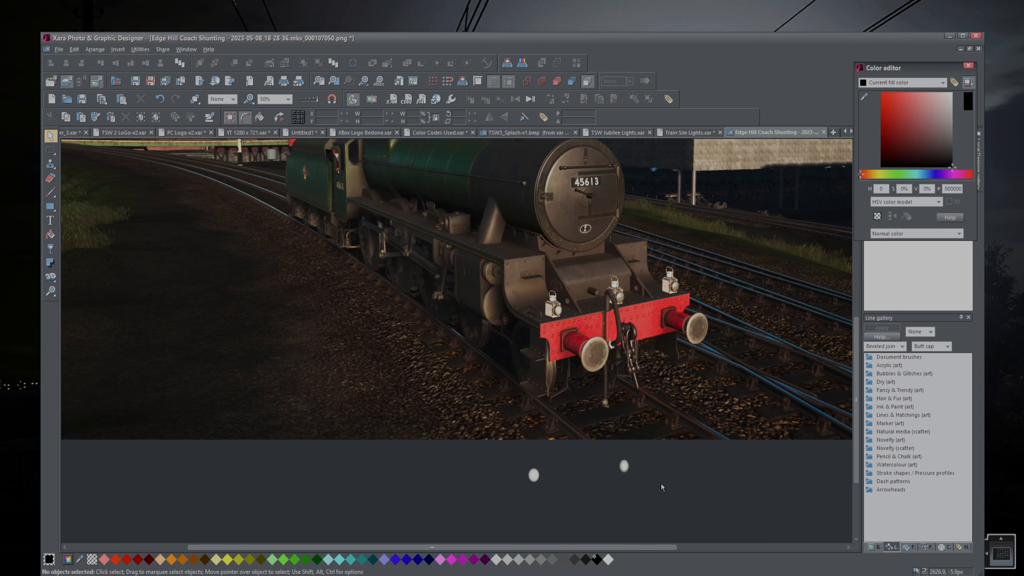
scroll(580, 416, "down", 1)
scroll(580, 417, "up", 2)
scroll(580, 417, "right", 2)
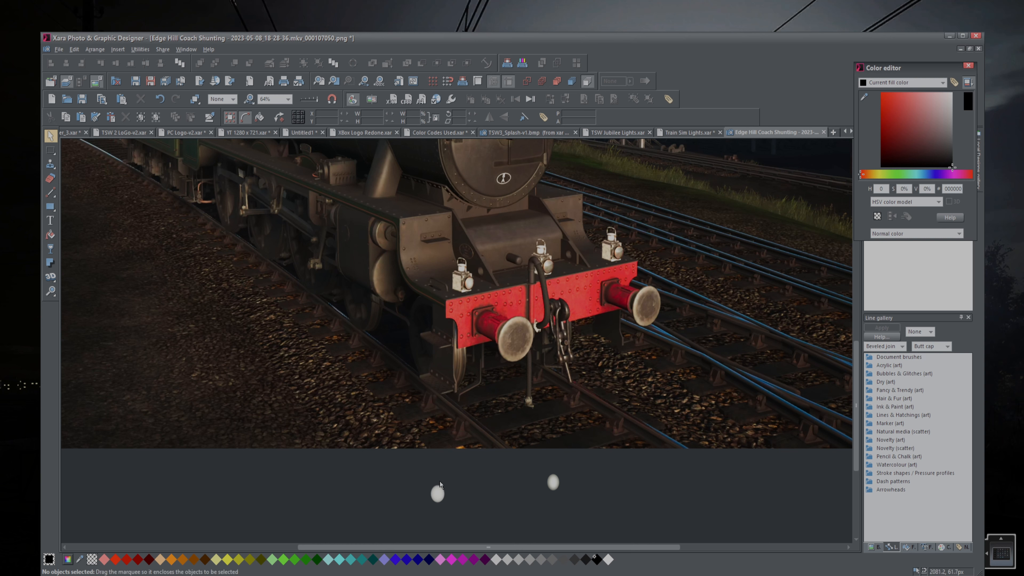
left_click(438, 494)
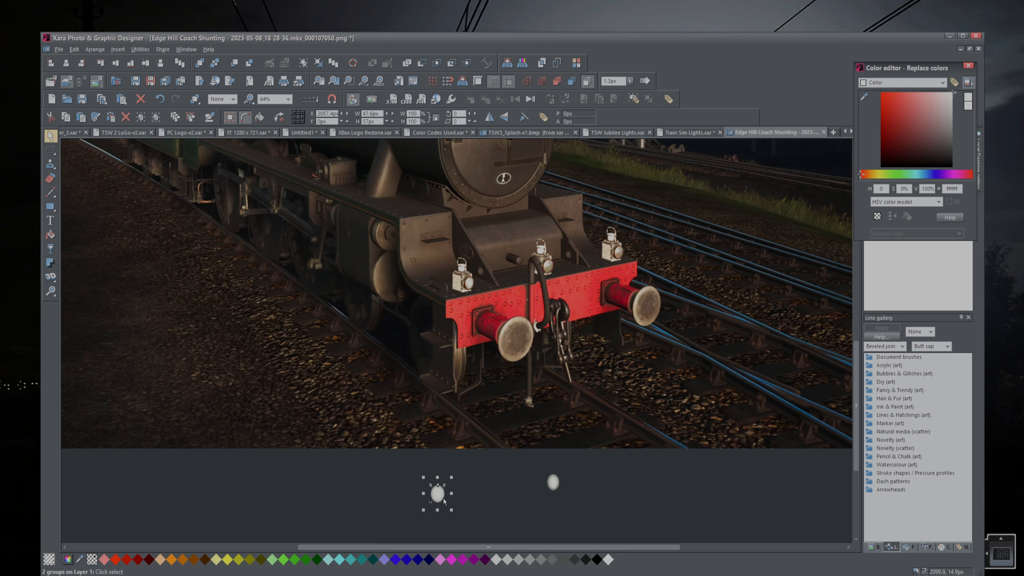
left_click_drag(438, 494, 591, 297)
scroll(546, 272, "up", 5)
left_click(593, 286)
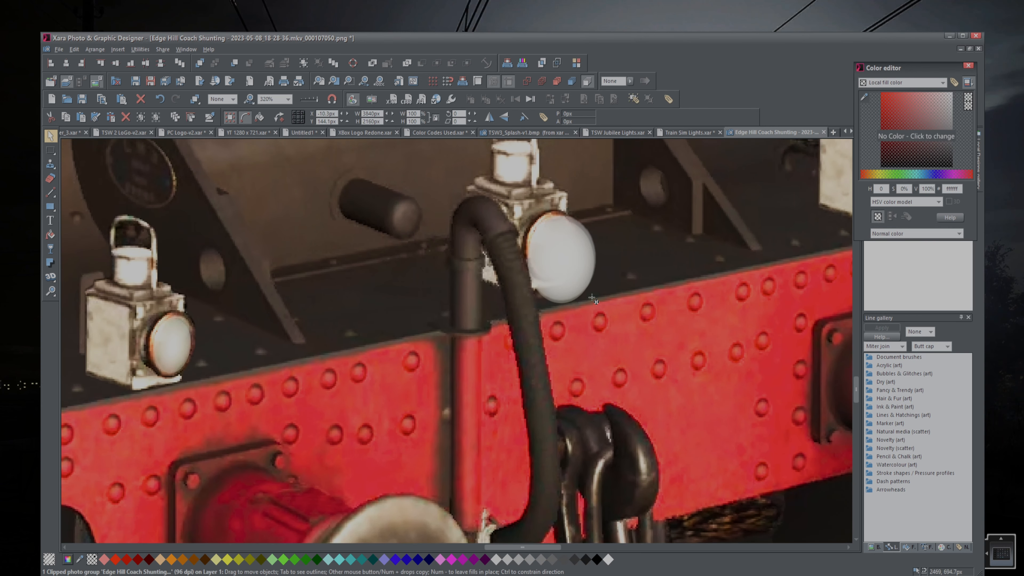
key("ctrl+z")
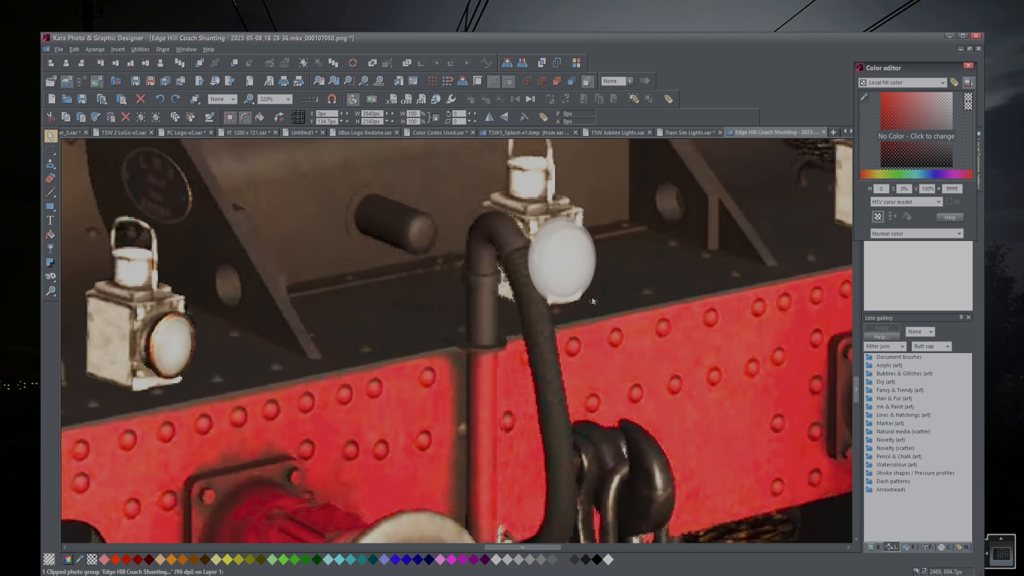
left_click(572, 268)
key("ctrl+z")
key("ctrl+z")
scroll(595, 315, "down", 4)
scroll(595, 315, "down", 2)
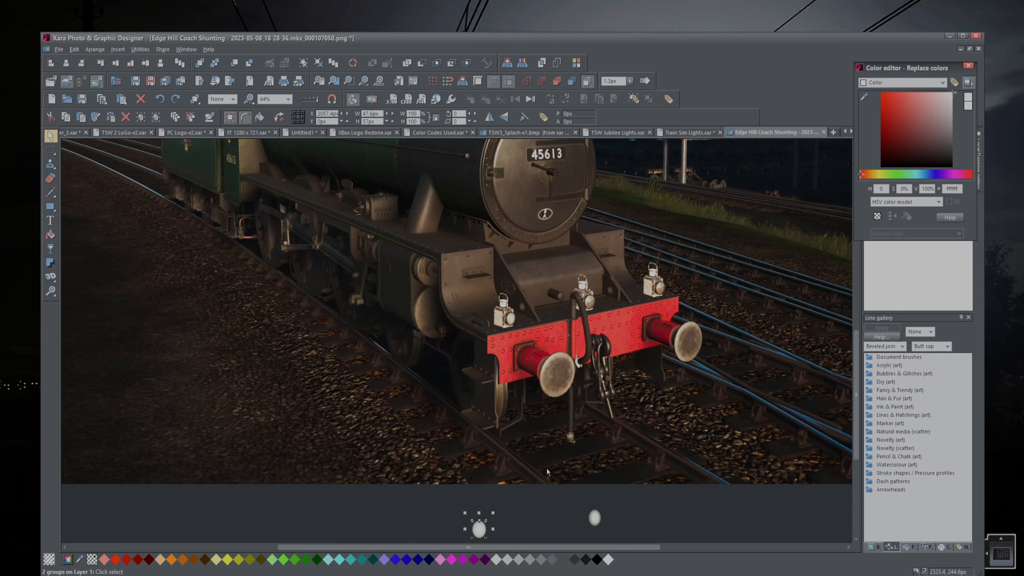
Move the left one of the two remaining lights onto the middle headlamp's lens and shrink it to about 32 by 38 px.
scroll(510, 517, "down", 1)
left_click_drag(480, 494, 606, 261)
scroll(590, 266, "up", 9)
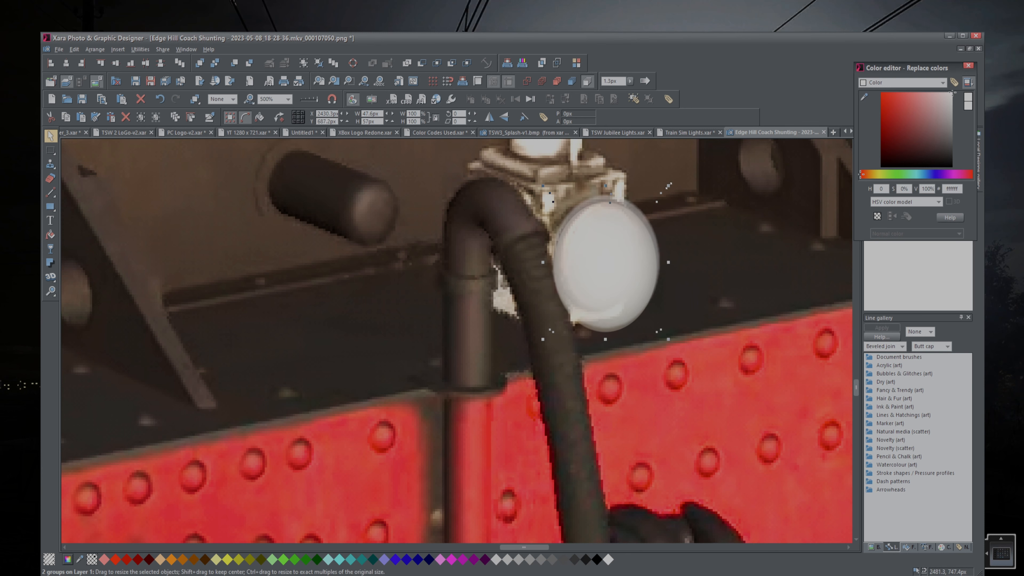
left_click_drag(657, 192, 639, 222)
left_click_drag(591, 285, 611, 259)
scroll(610, 259, "up", 2)
scroll(611, 258, "up", 1)
left_click_drag(697, 367, 671, 357)
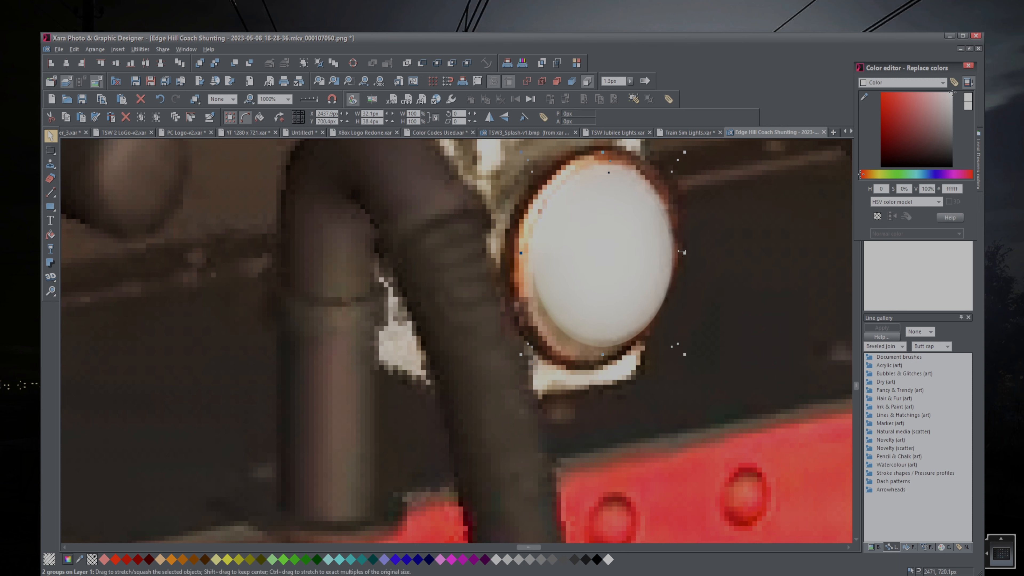
Narrow and nudge the middle headlamp's light to about 29.5 by 38.2 px to fit its lens, and deselect it.
left_click_drag(681, 252, 667, 253)
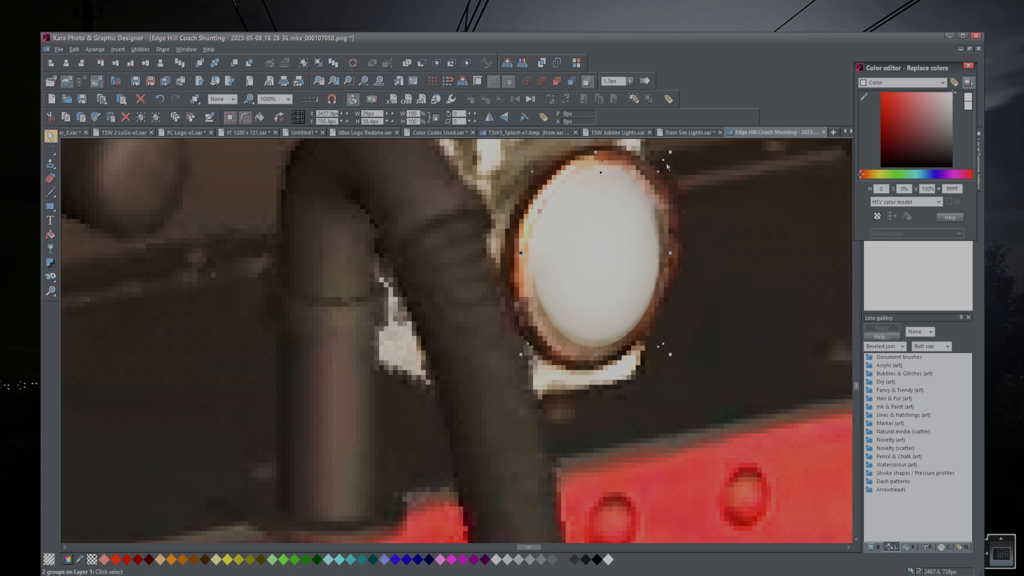
left_click_drag(671, 152, 670, 176)
left_click_drag(613, 214, 618, 222)
left_click_drag(671, 170, 676, 159)
left_click(644, 202)
scroll(677, 162, "down", 8)
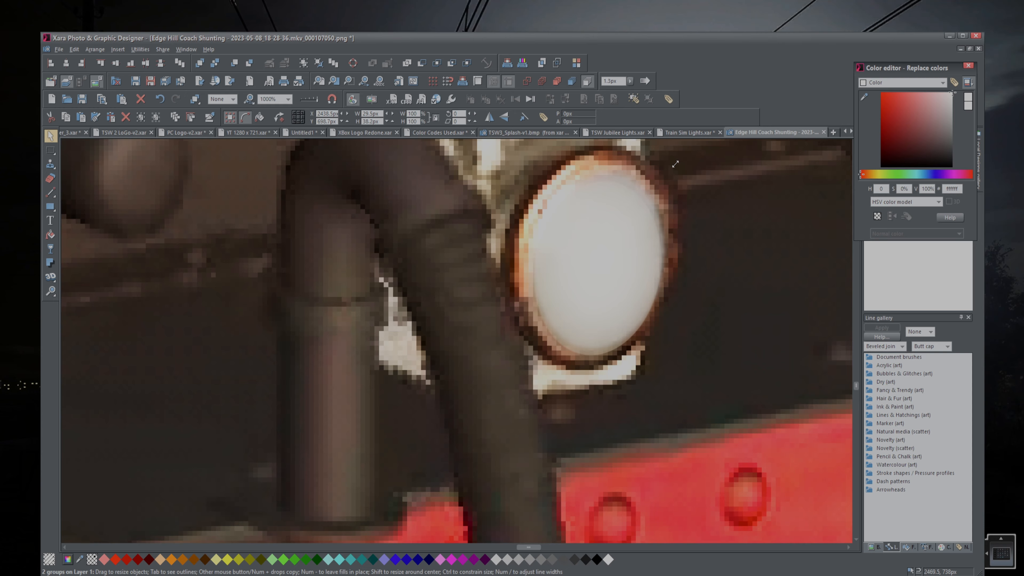
scroll(687, 340, "down", 4)
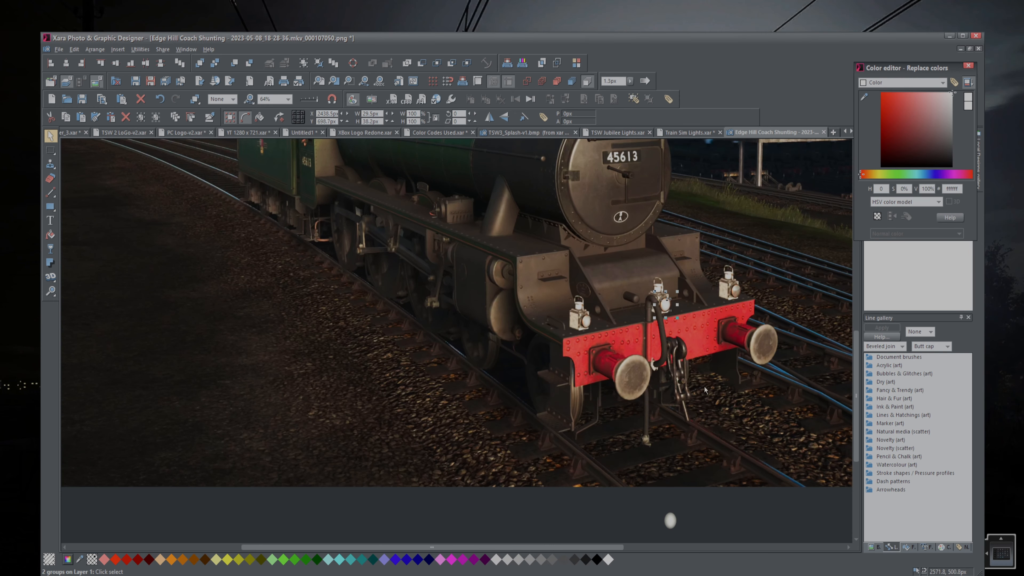
left_click(723, 481)
Move the last light onto the right headlamp, scale it to 73%, and centre it over the lens.
scroll(723, 481, "right", 3)
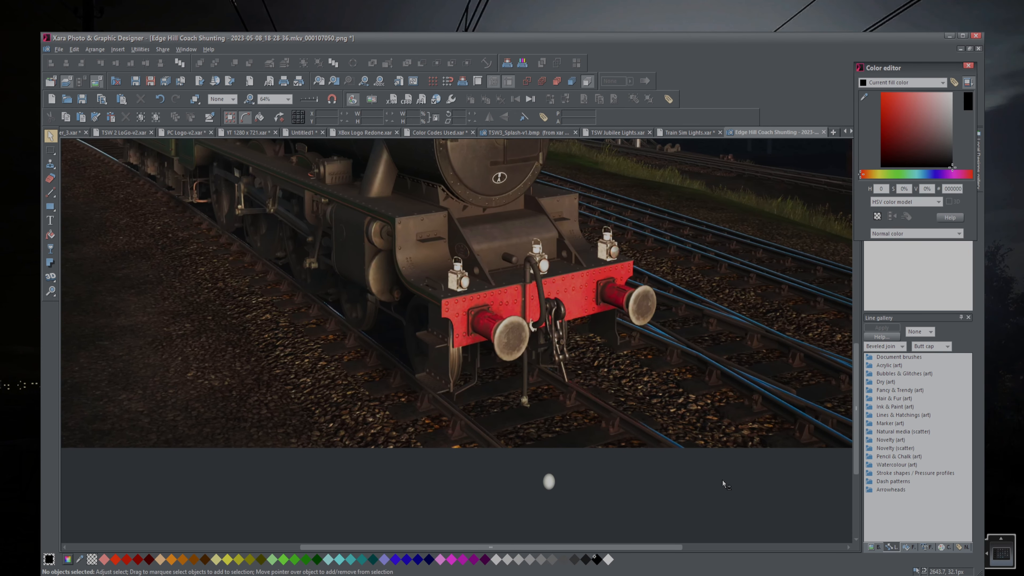
left_click(551, 480)
left_click_drag(553, 480, 617, 254)
scroll(617, 255, "up", 4)
scroll(618, 257, "up", 2)
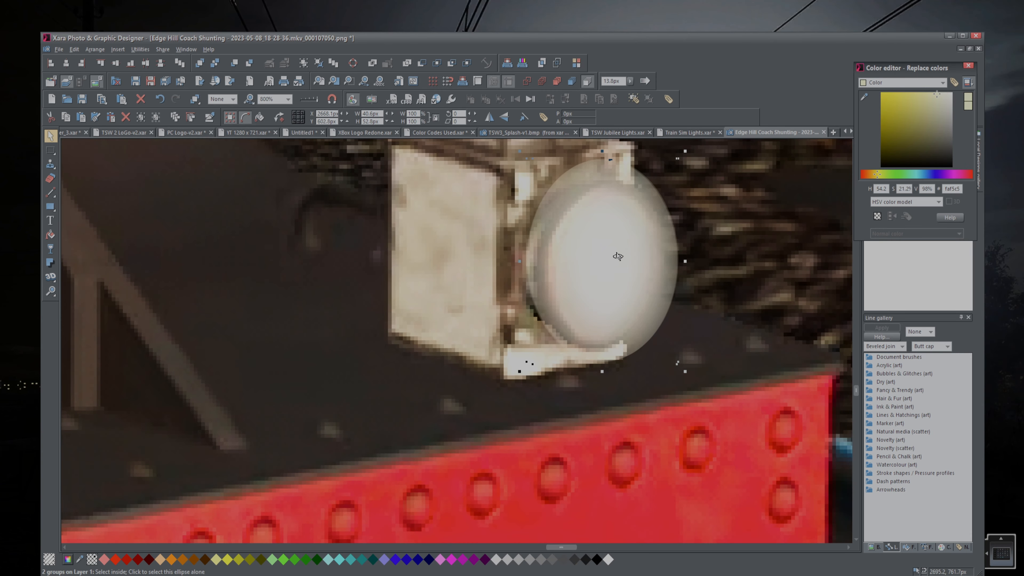
left_click_drag(683, 368, 636, 321)
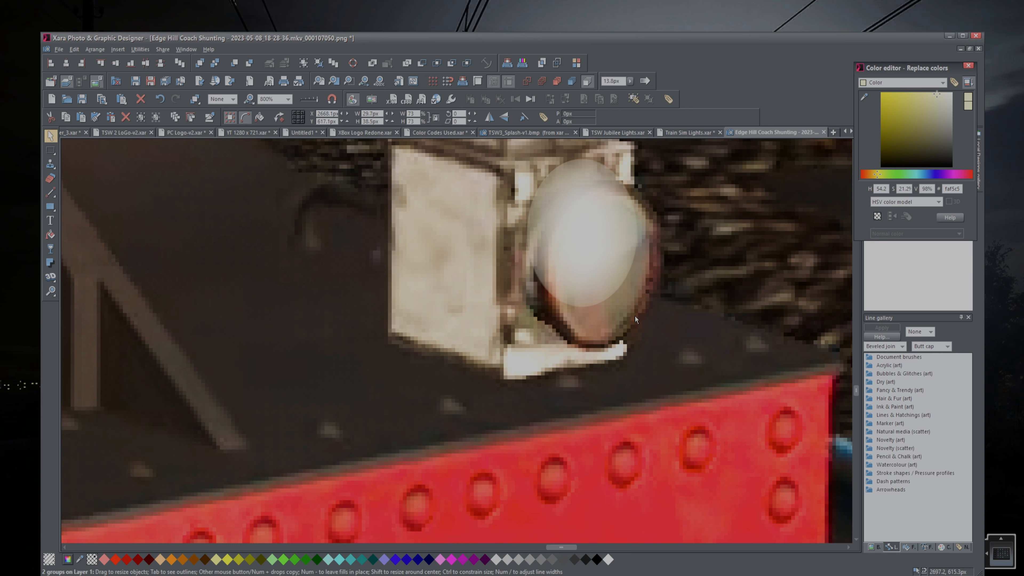
left_click_drag(600, 228, 623, 265)
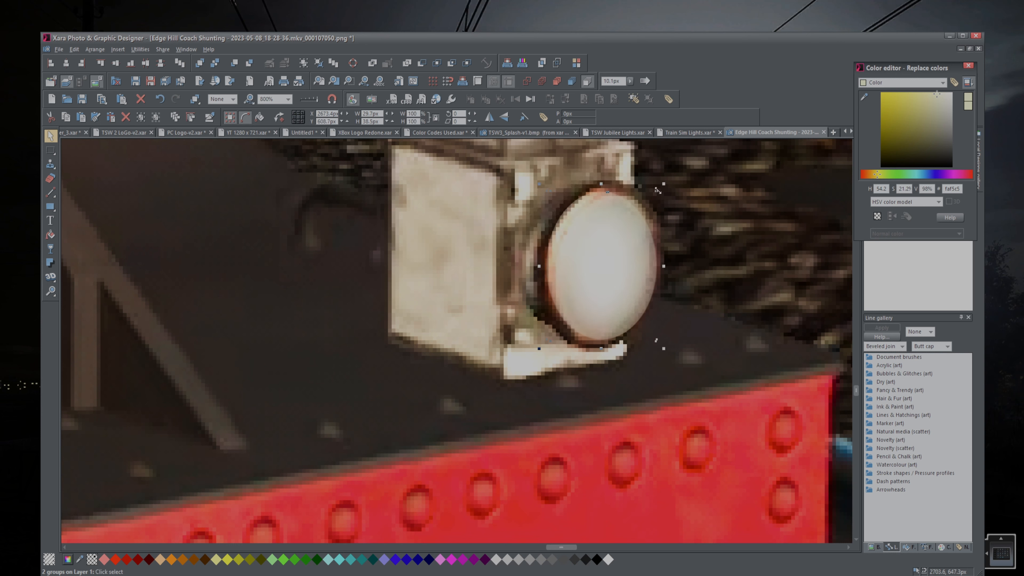
Fine-tune the right headlamp's light to about 25.6 by 34.5 px to fit its lens, and deselect it.
left_click_drag(658, 190, 670, 200)
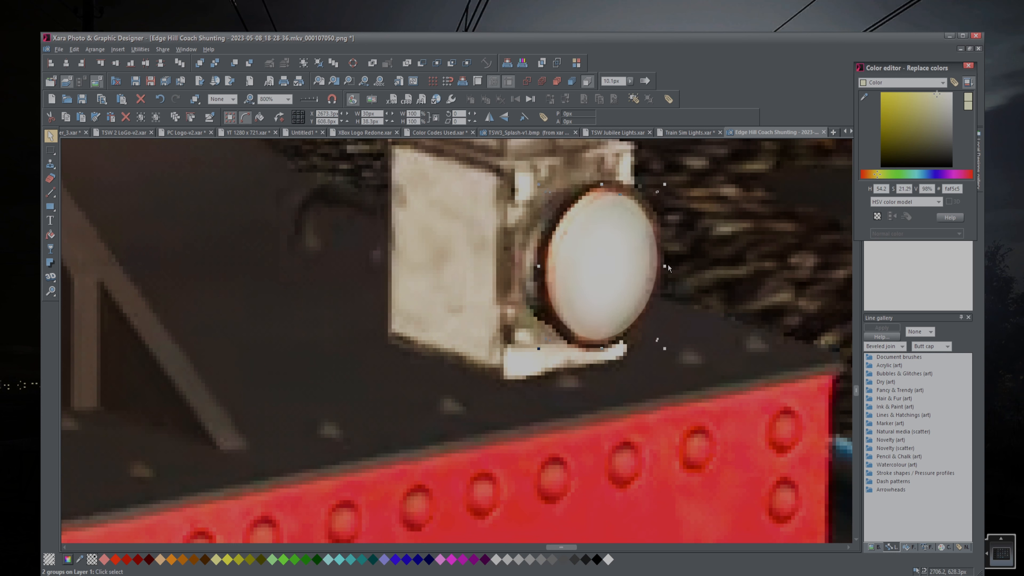
mouse_move(666, 266)
left_mouse_down()
mouse_move(623, 266)
mouse_move(658, 263)
left_mouse_up()
left_click_drag(605, 352, 605, 342)
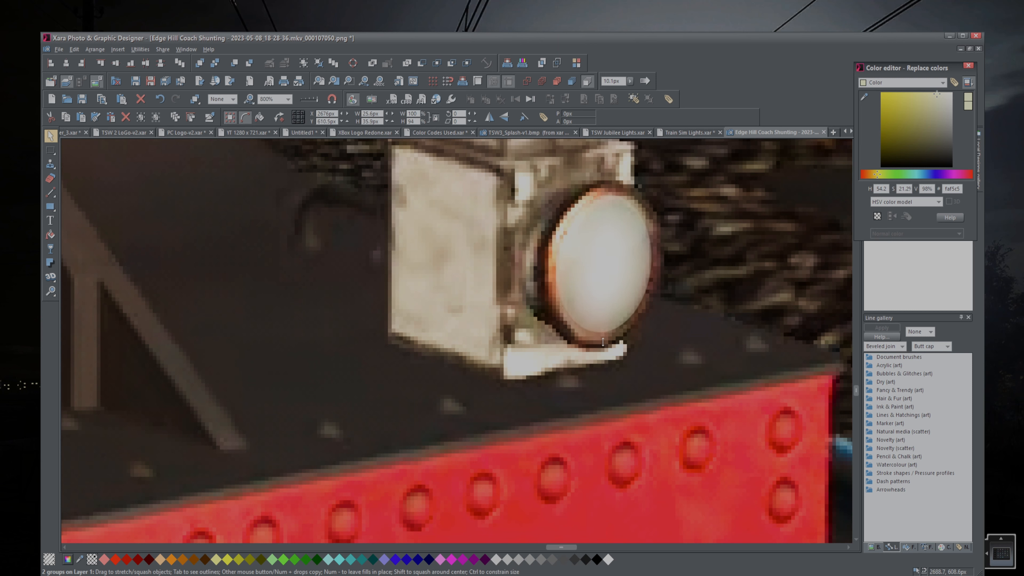
left_click_drag(601, 185, 602, 190)
scroll(606, 218, "down", 4)
scroll(610, 291, "down", 5)
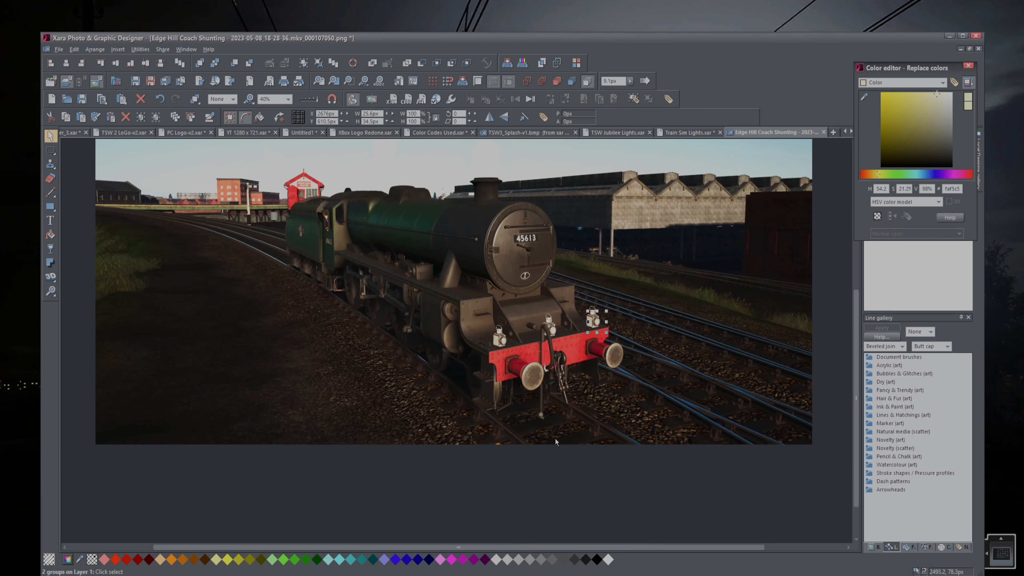
left_click(535, 470)
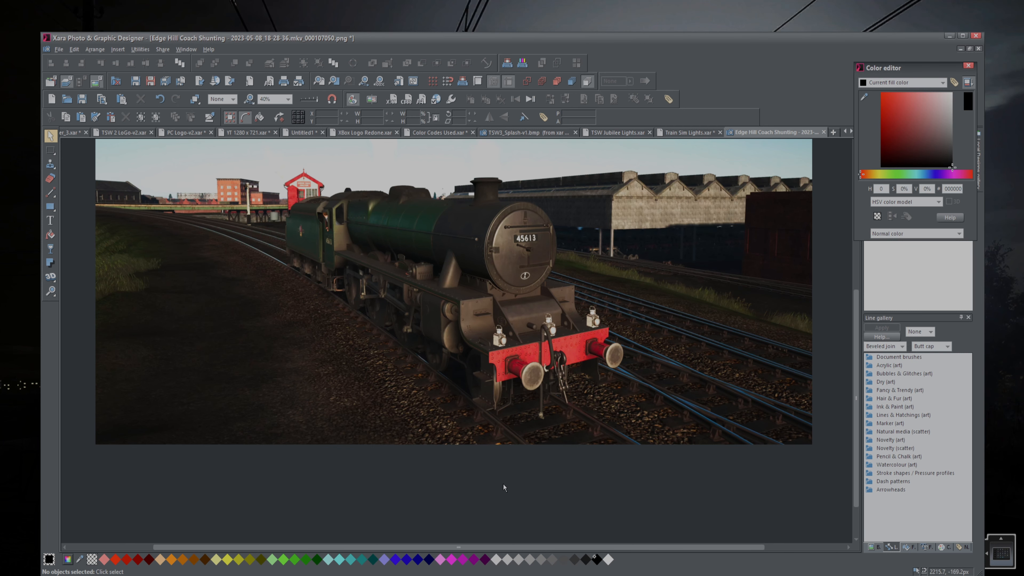
scroll(504, 486, "up", 3)
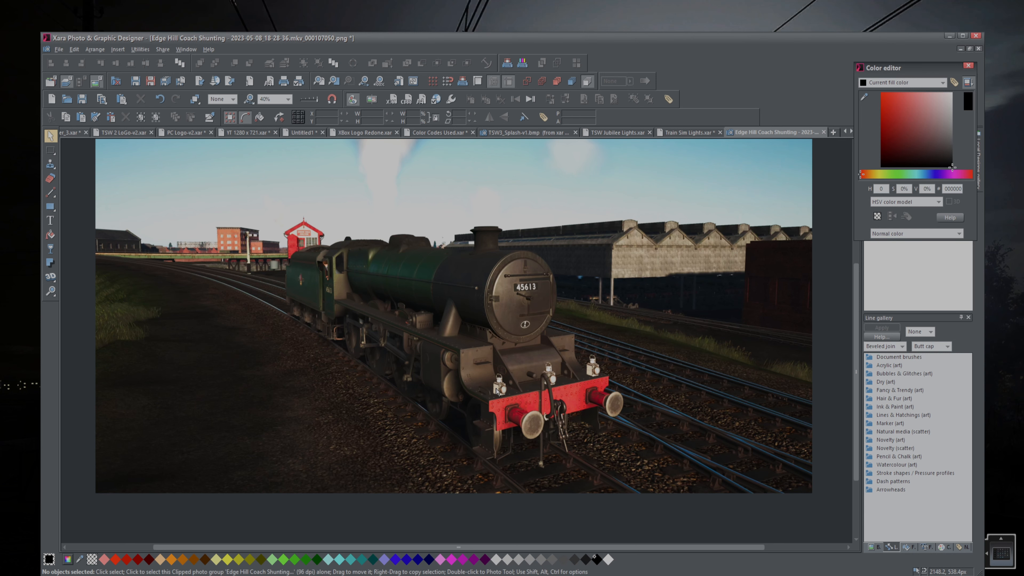
Inspect the three headlamps' lights on the buffer beam up close and in the picture as a whole.
scroll(497, 389, "right", 1)
scroll(496, 388, "up", 3)
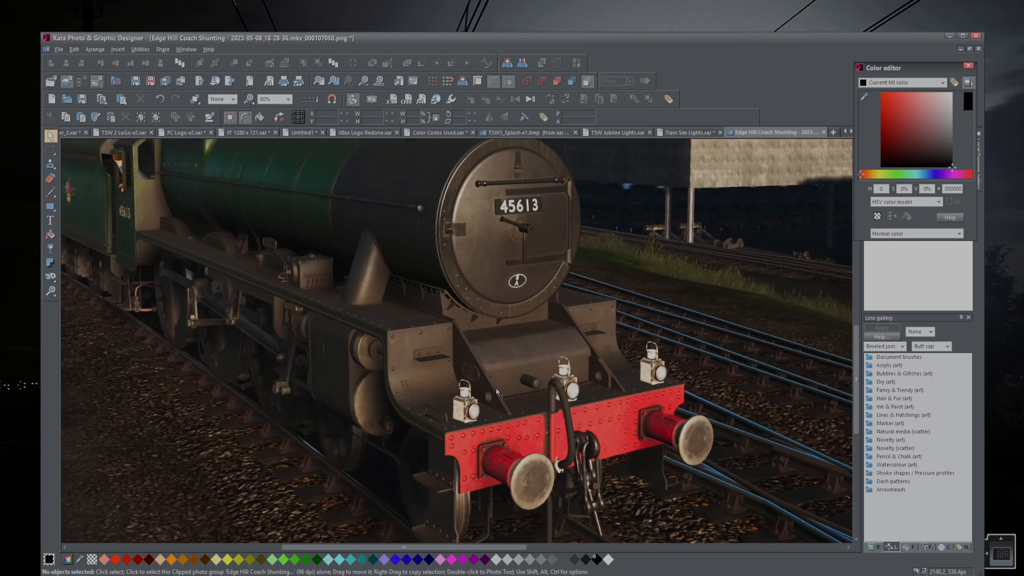
scroll(472, 411, "down", 3)
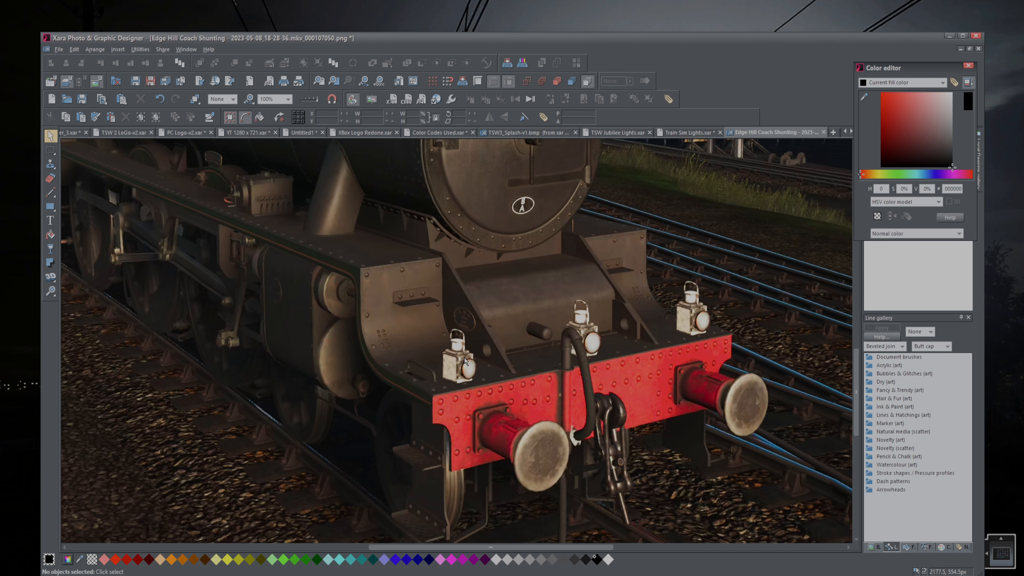
scroll(464, 358, "down", 6)
scroll(445, 447, "up", 2)
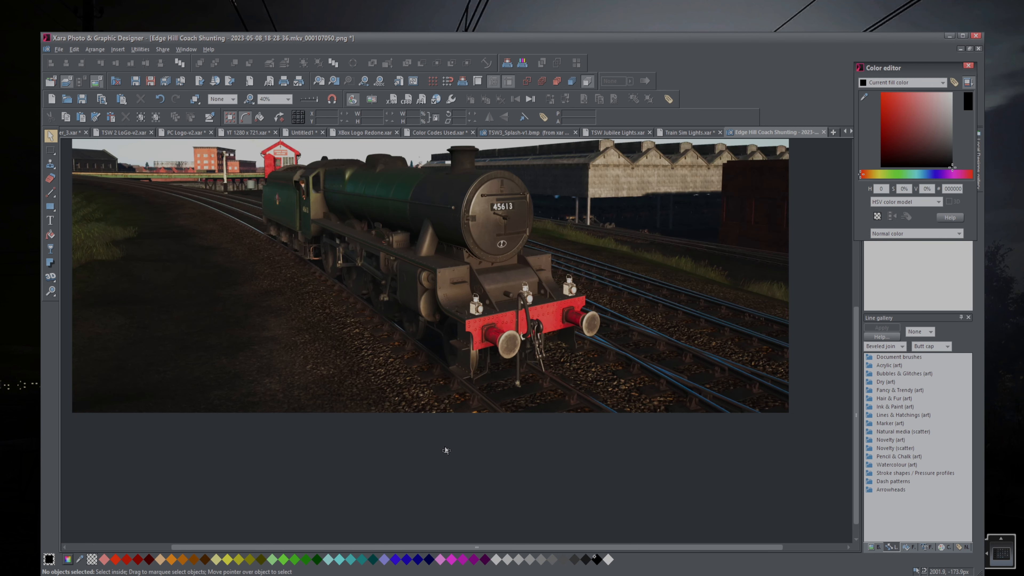
scroll(468, 438, "up", 6)
scroll(468, 438, "left", 5)
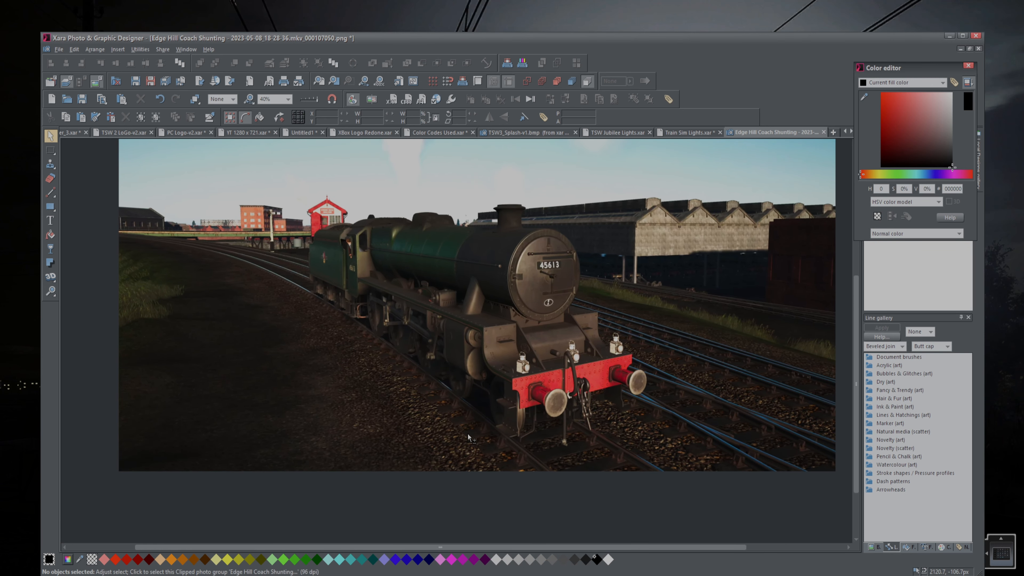
scroll(468, 434, "up", 5)
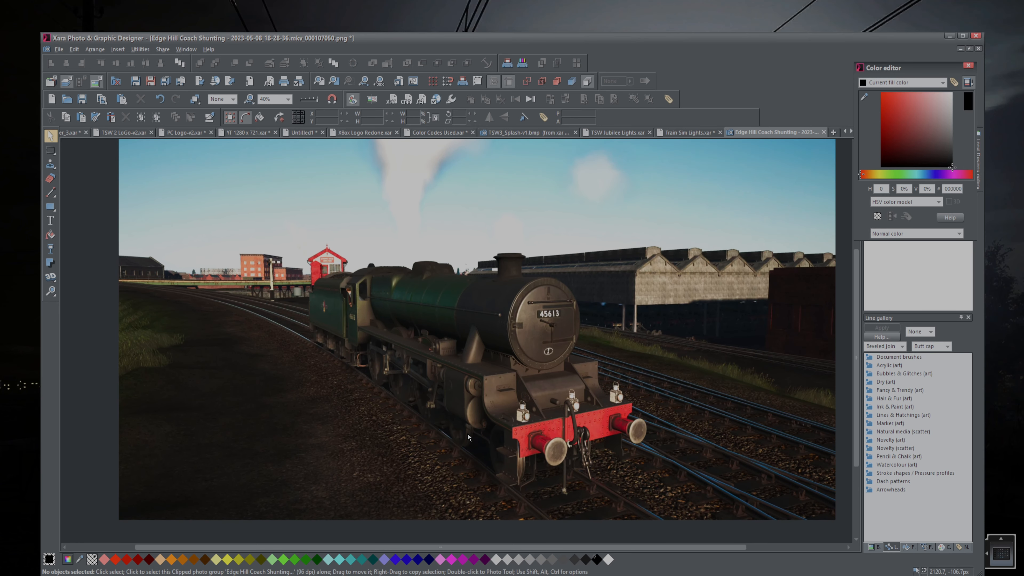
scroll(468, 437, "up", 2)
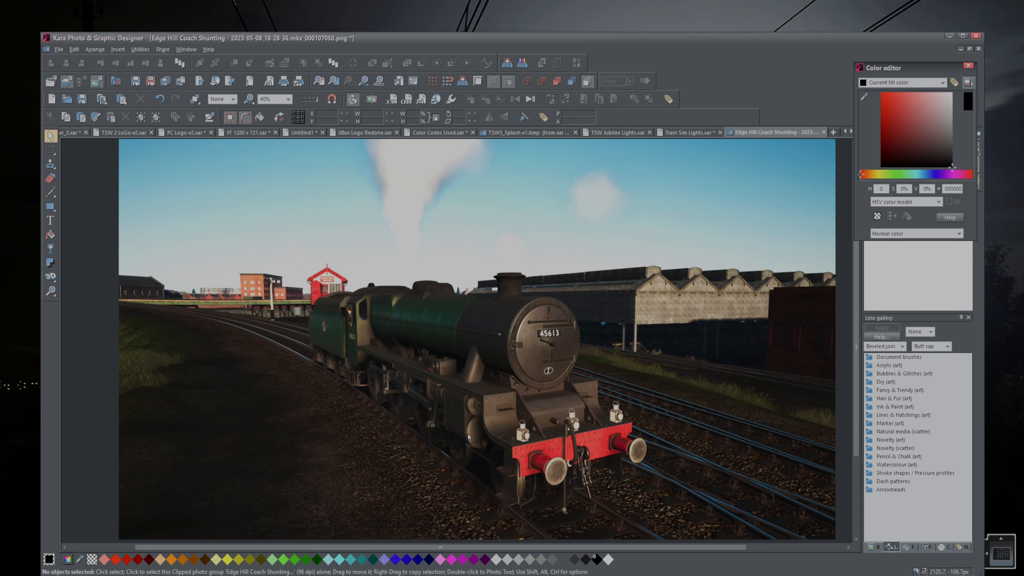
scroll(468, 434, "down", 1)
scroll(468, 434, "down", 2)
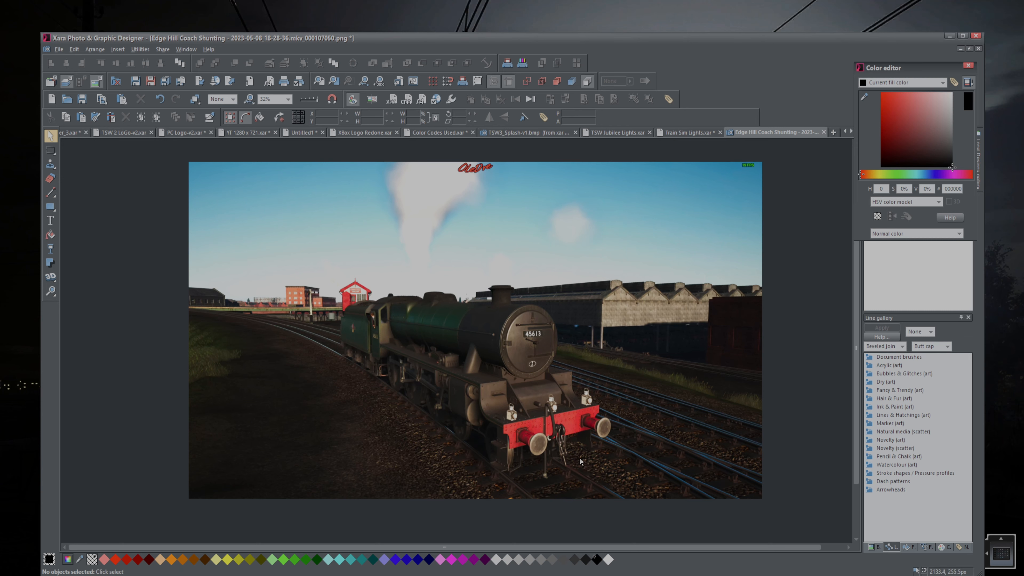